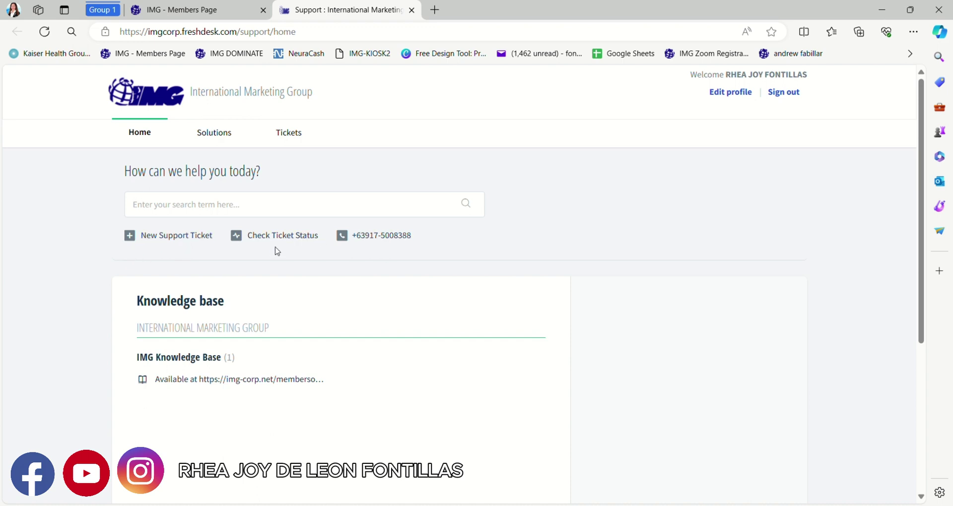
- Scroll the IMG support portal home page to locate the New Support Ticket link
scroll(275, 251, "up", 5)
scroll(277, 251, "down", 5)
scroll(173, 241, "up", 5)
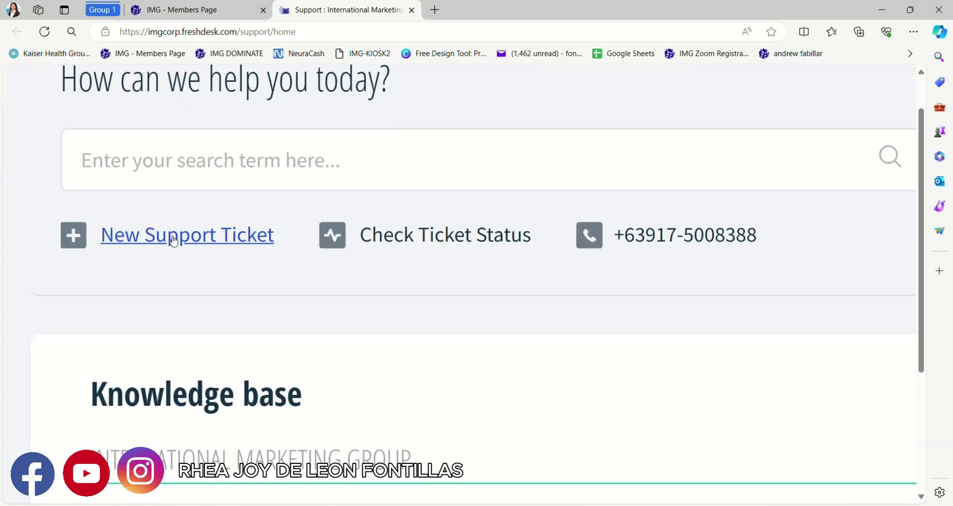
scroll(173, 241, "down", 5)
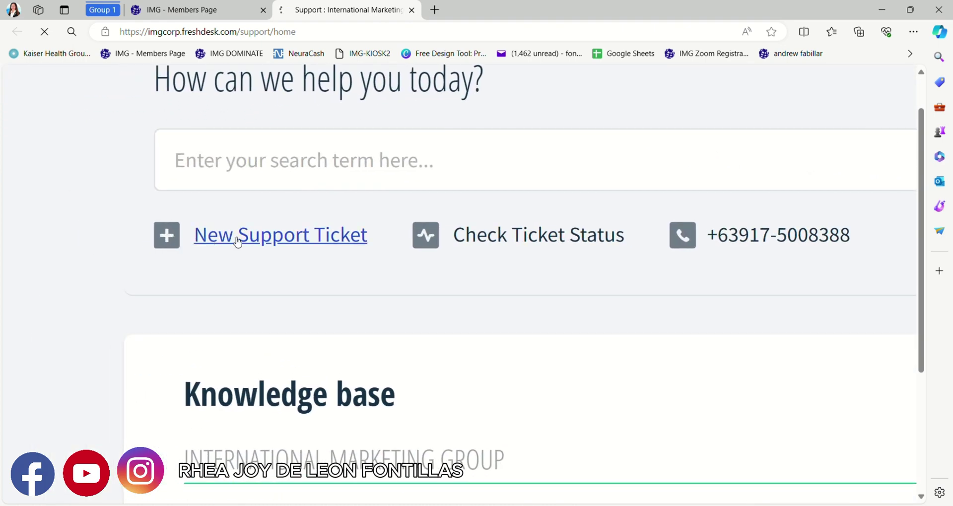
- Open a new support ticket and enter the member's full name and agent code
left_click(237, 237)
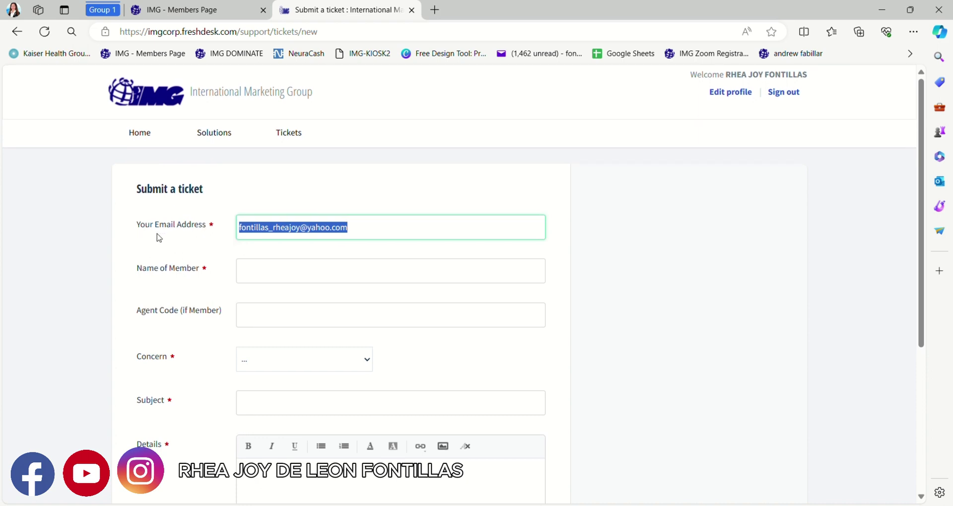
left_click(263, 281)
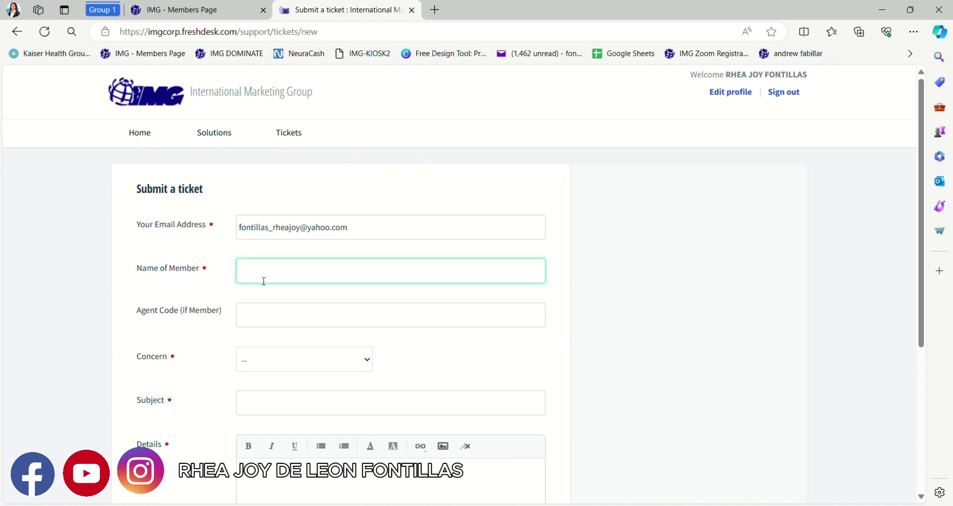
key("Tab")
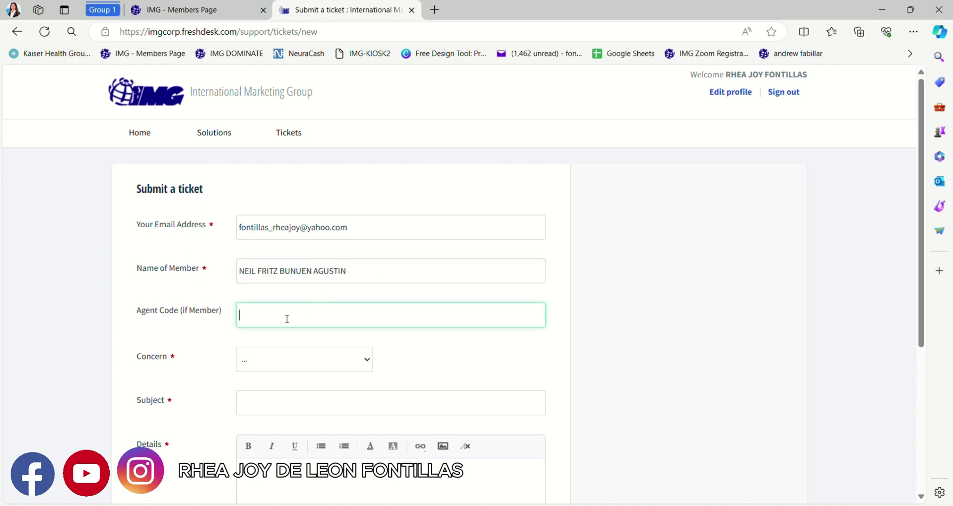
key("Tab")
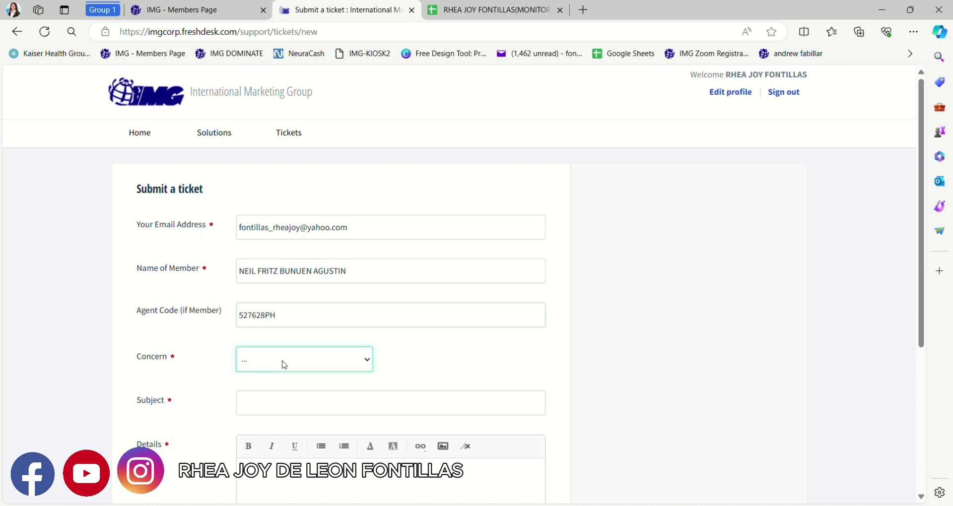
- Set the ticket's Concern to Membership and its Issue to Basic Inquiry
left_click(269, 152)
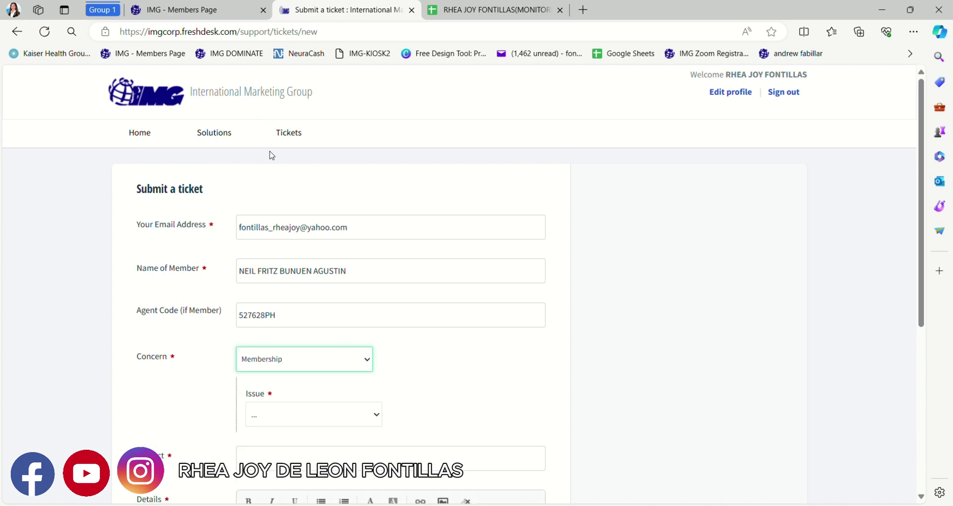
scroll(272, 417, "down", 1)
scroll(272, 418, "up", 5)
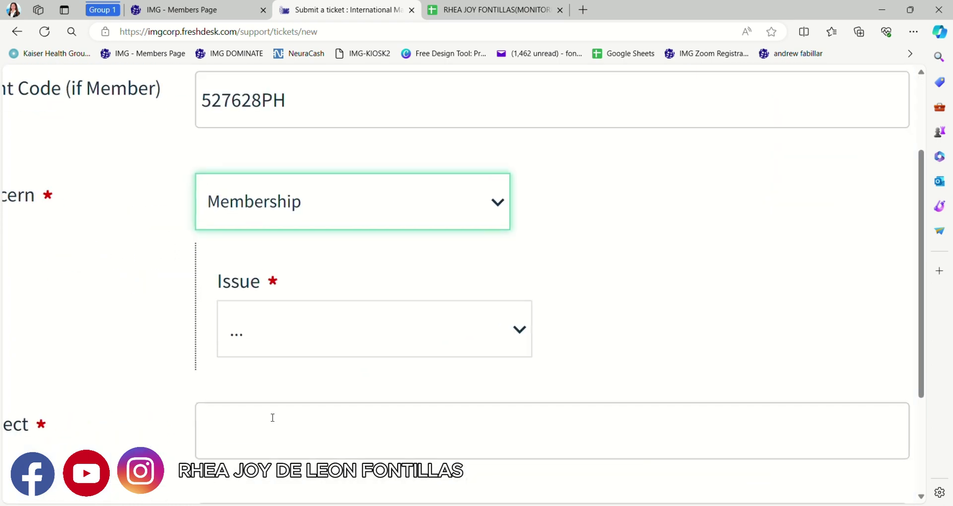
left_click(300, 307)
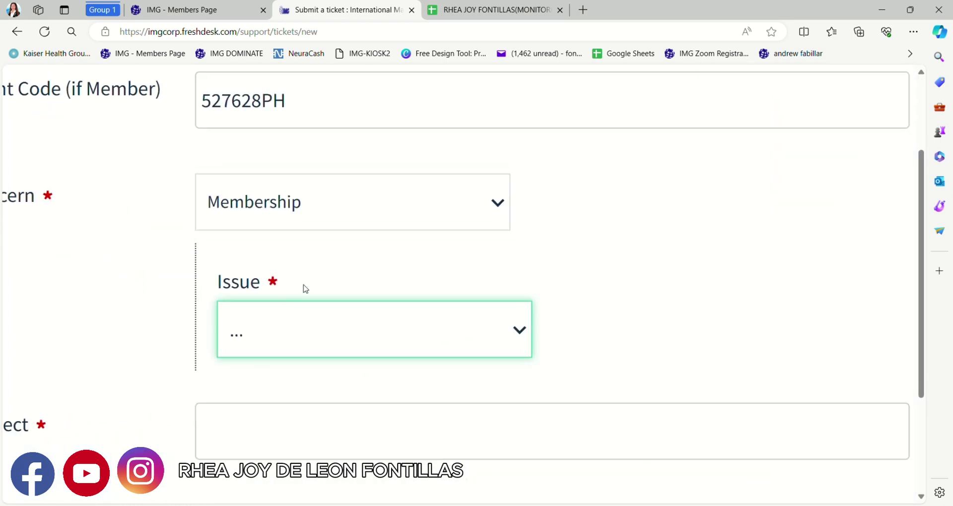
scroll(302, 287, "down", 3)
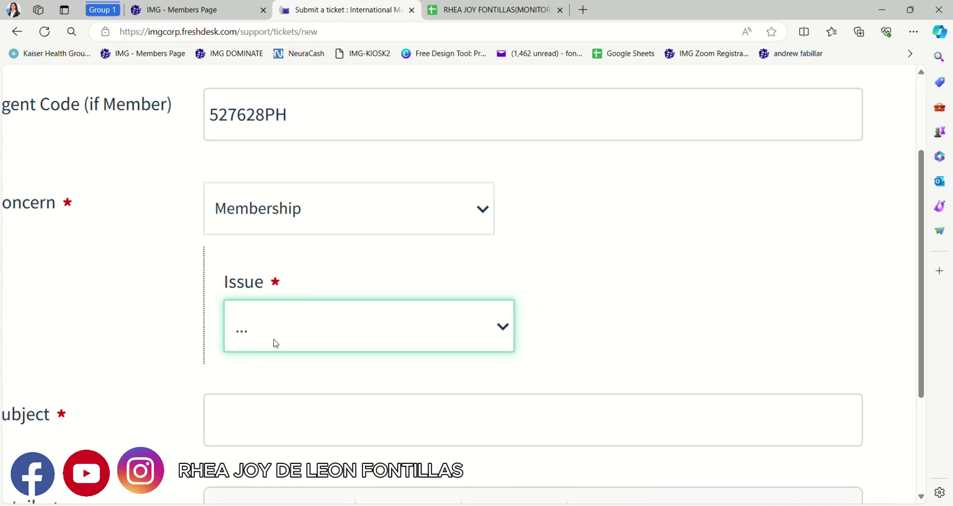
left_click(245, 428)
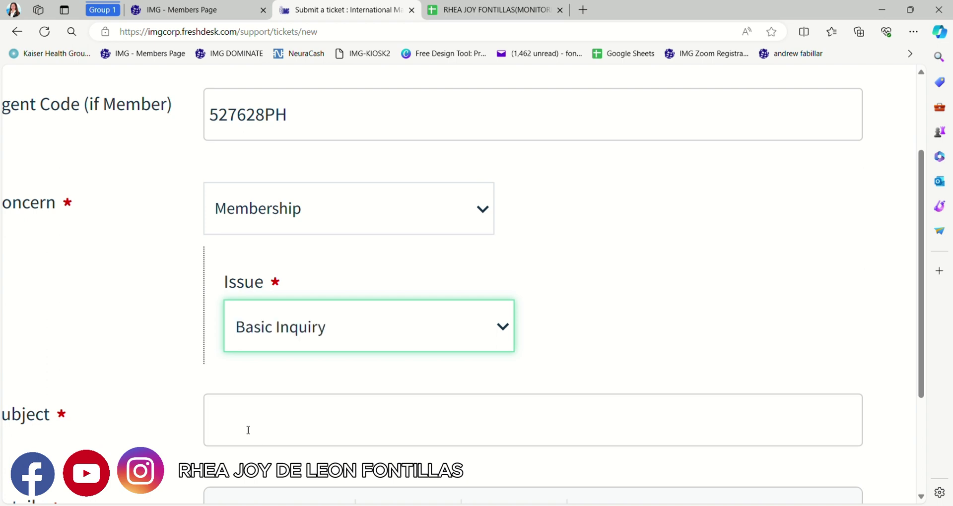
scroll(248, 430, "down", 5)
scroll(248, 430, "down", 2)
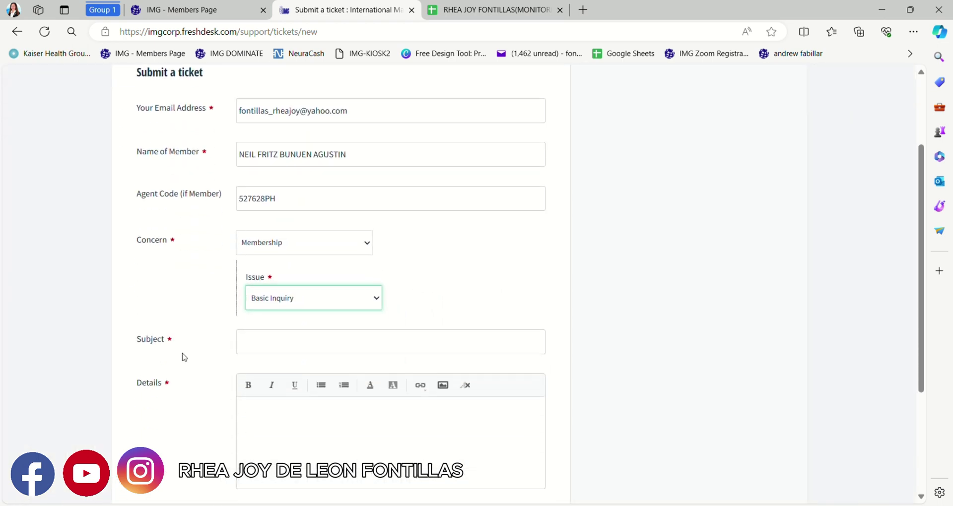
scroll(184, 357, "up", 4, "ctrl")
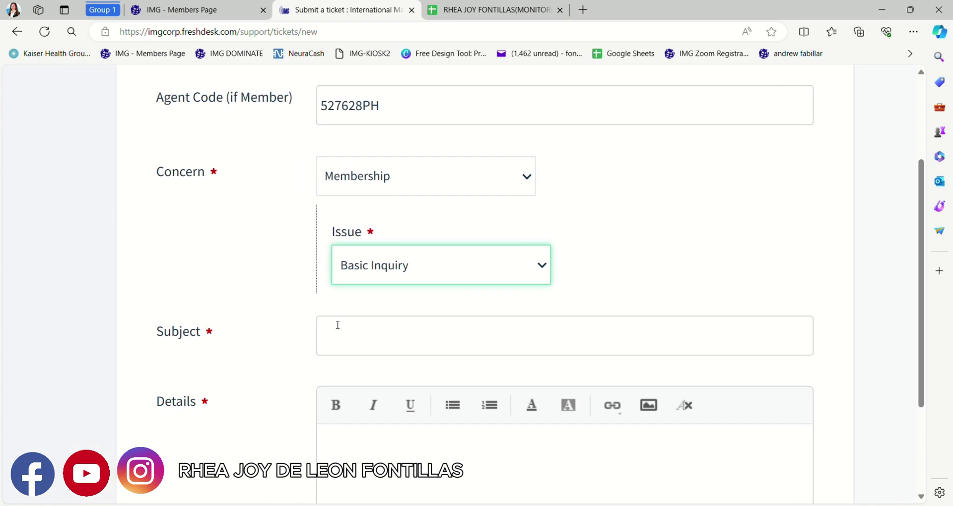
scroll(331, 329, "down", 2, "ctrl")
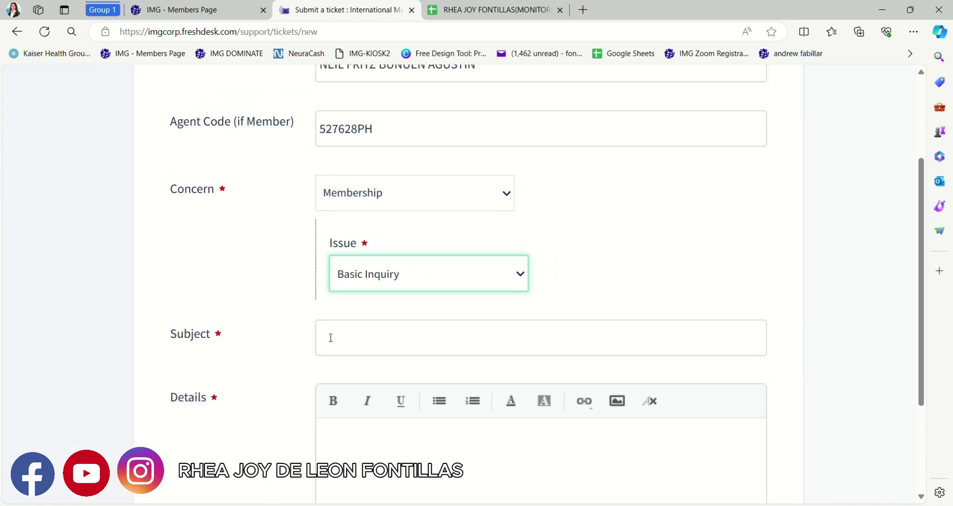
- Enter 'CHANGE FIRST NAME' as the ticket subject
left_click(330, 337)
type("CH")
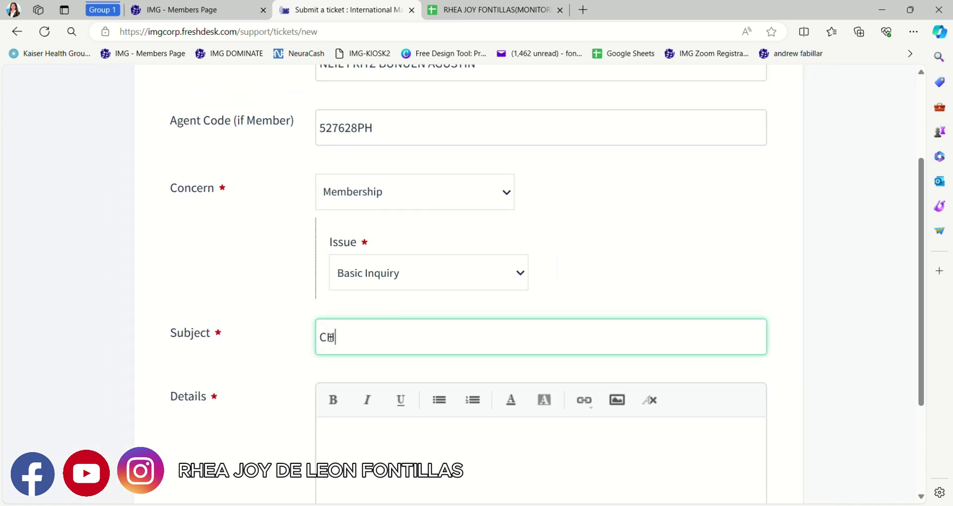
type("ANGE FIRT")
key("BackSpace")
type("S")
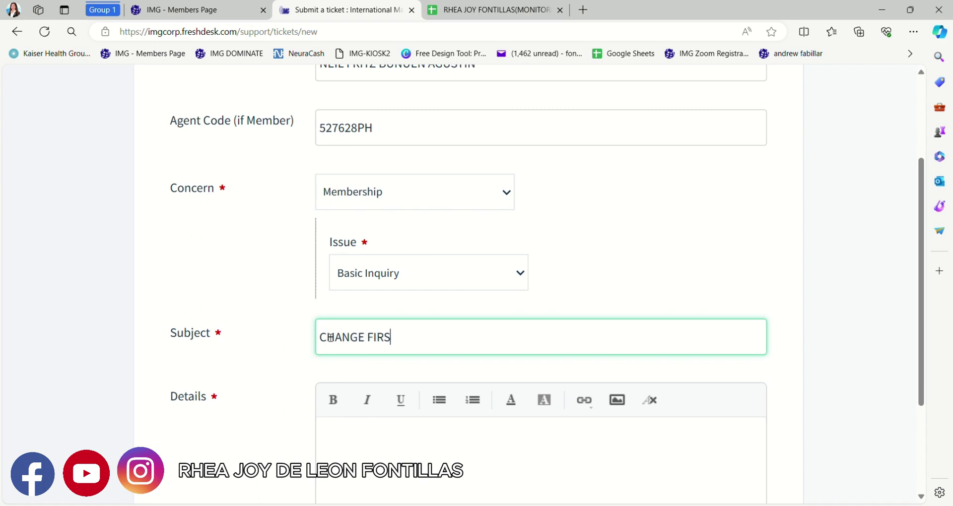
type("T NAME")
key("ctrl+minus")
scroll(329, 337, "down", 2)
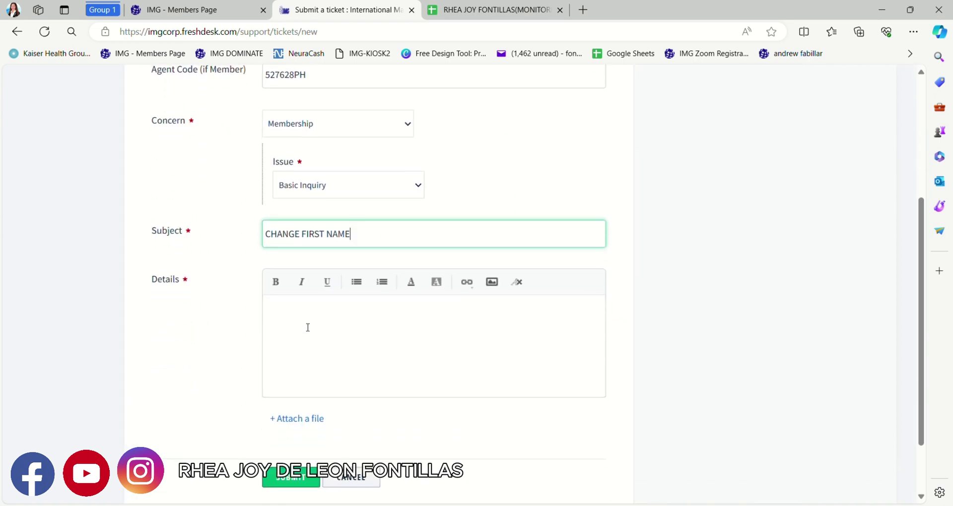
- Write the greeting and a request to change the member's first name, pasting the agent code
left_click(306, 326)
key("ctrl+plus")
key("ctrl+plus")
key("ctrl+plus")
key("ctrl+plus")
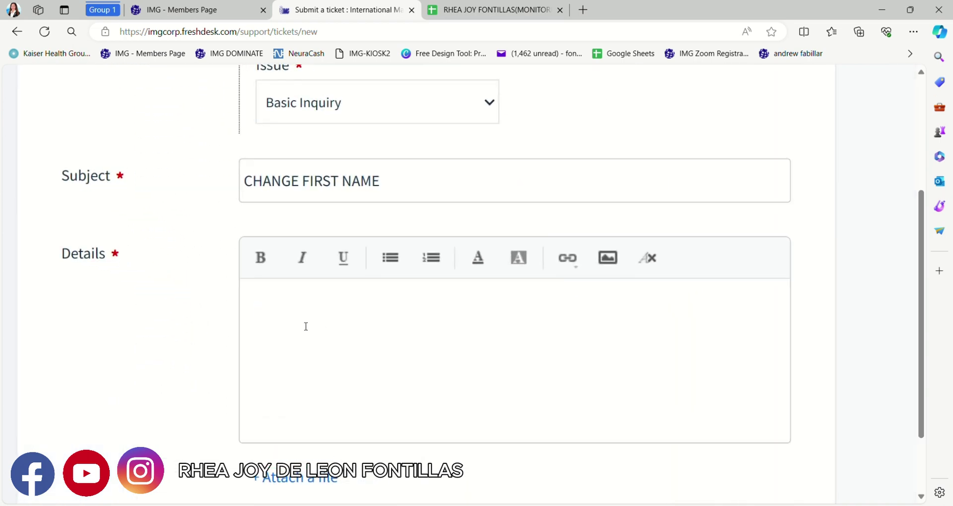
type("Dear ma")
key("BackSpace")
key("BackSpace")
type("Ma'am/Sir,")
key("Return")
key("Return")
type("Good Day!")
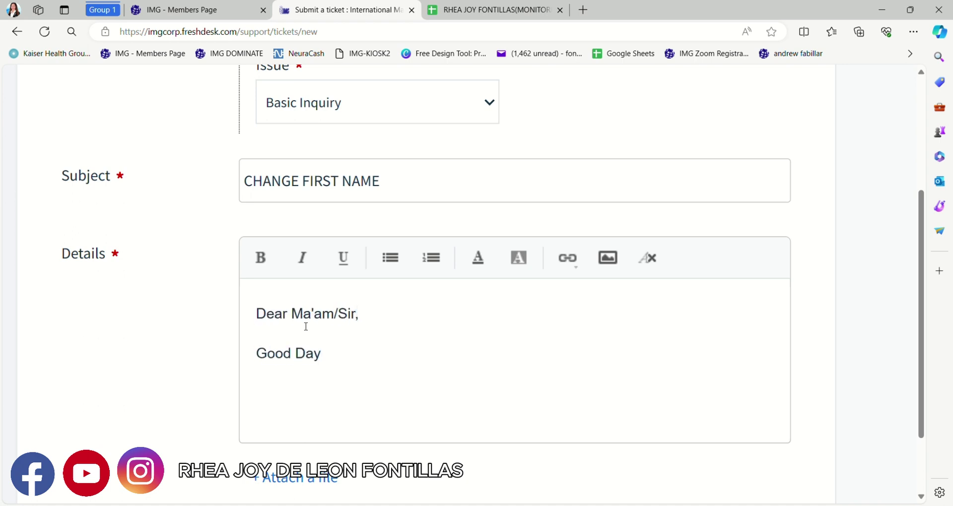
key("Return")
type("Please help change the FIRSTNA")
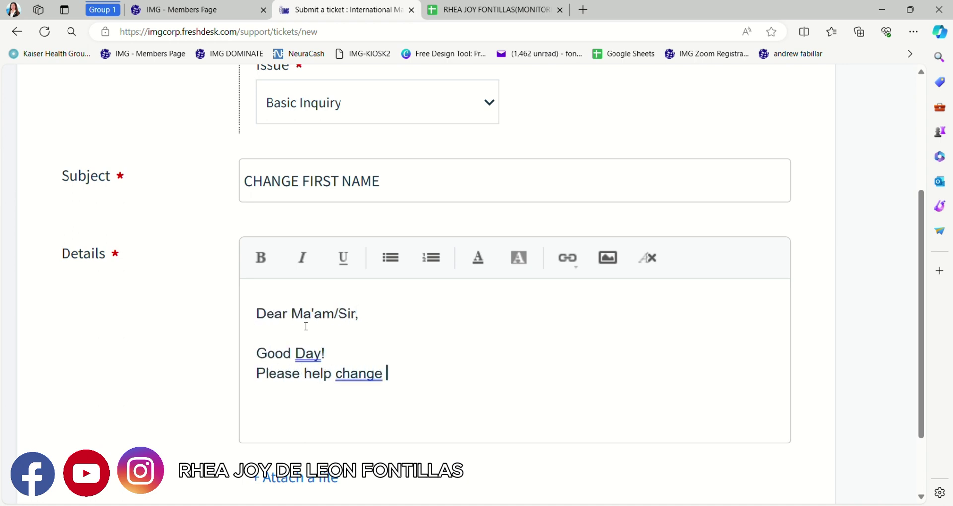
key("BackSpace")
key("BackSpace")
type("NAME of")
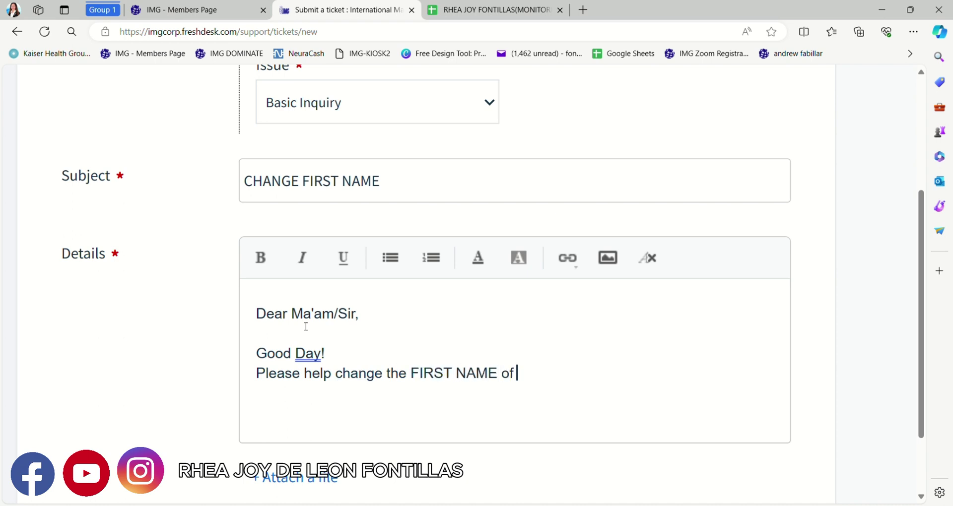
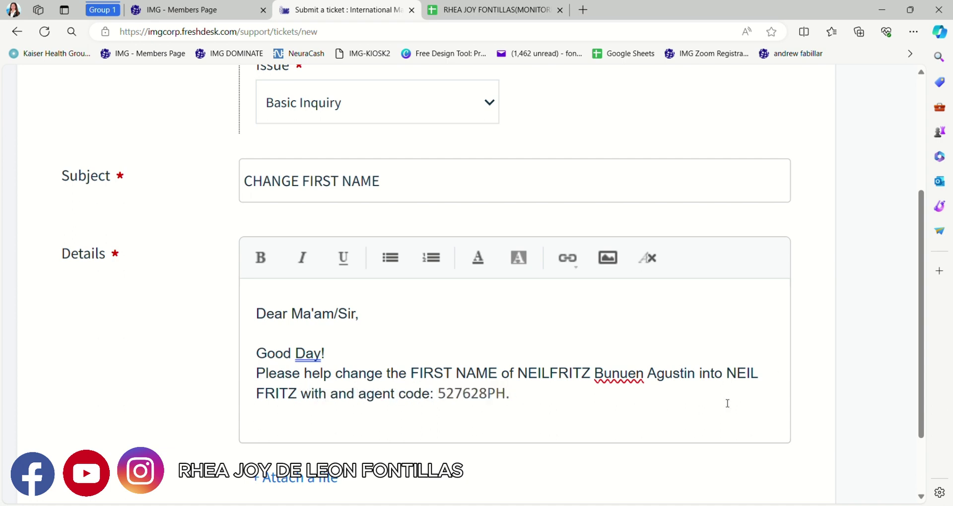
- Add lines hoping for an ASAP response, thanking for consideration, and 'God Bless!'
key("Return")
type("Hoping for your ASA")
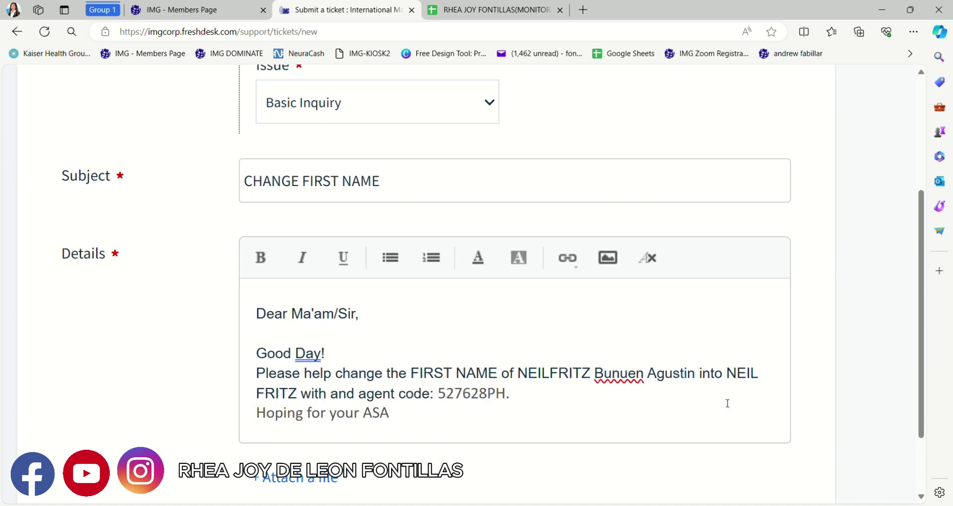
type("P responce.")
key("Return")
type("Thank you")
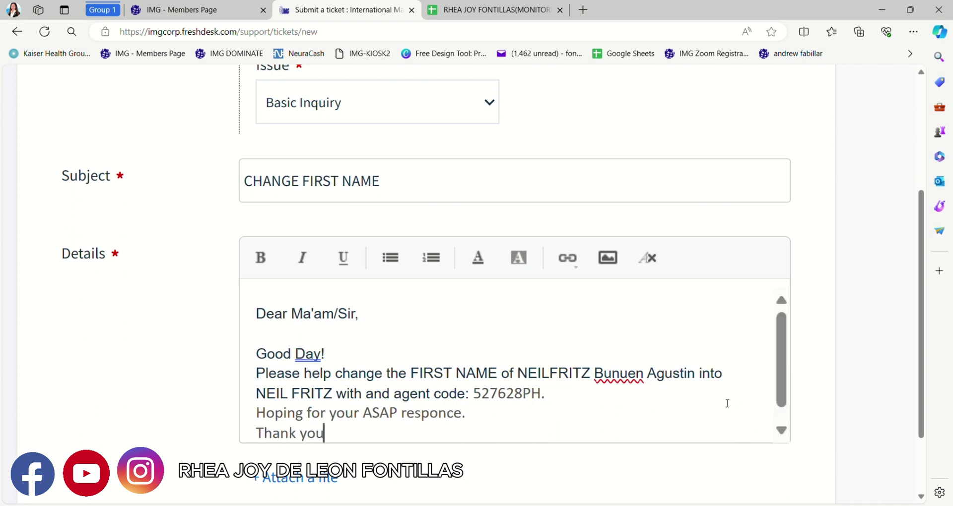
type(" for your kind and consideration.")
key("Return")
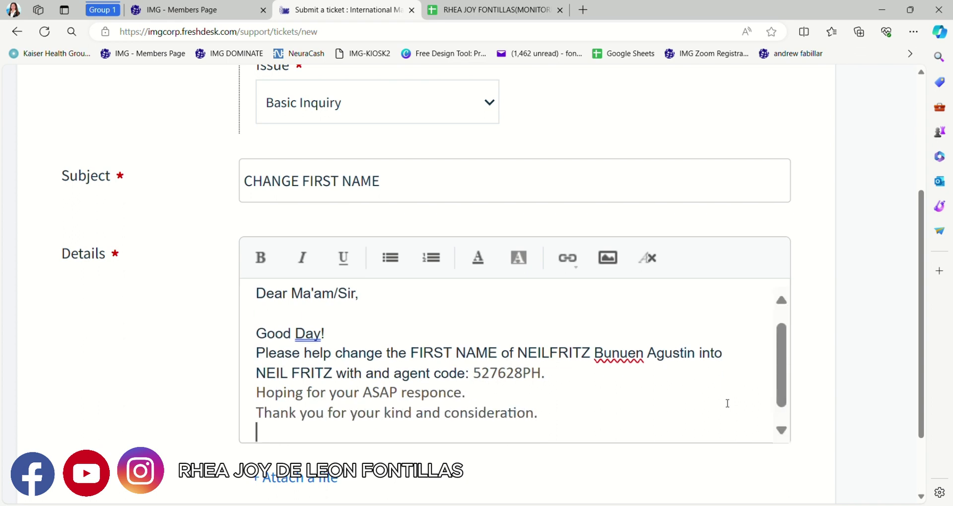
type("God Bless!")
key("Return")
key("Return")
- Sign off with 'Sincerely Yours,' followed by the sender's name and agent code
type("SINCERELY")
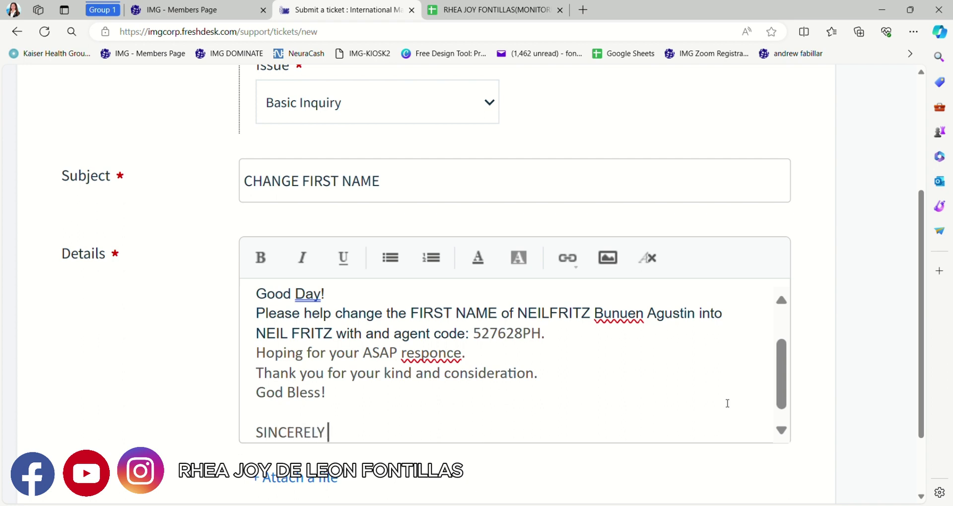
key("BackSpace")
key("BackSpace")
key("BackSpace")
key("BackSpace")
key("BackSpace")
key("BackSpace")
key("BackSpace")
key("BackSpace")
key("BackSpace")
type("Sincerely Yours,")
key("Return")
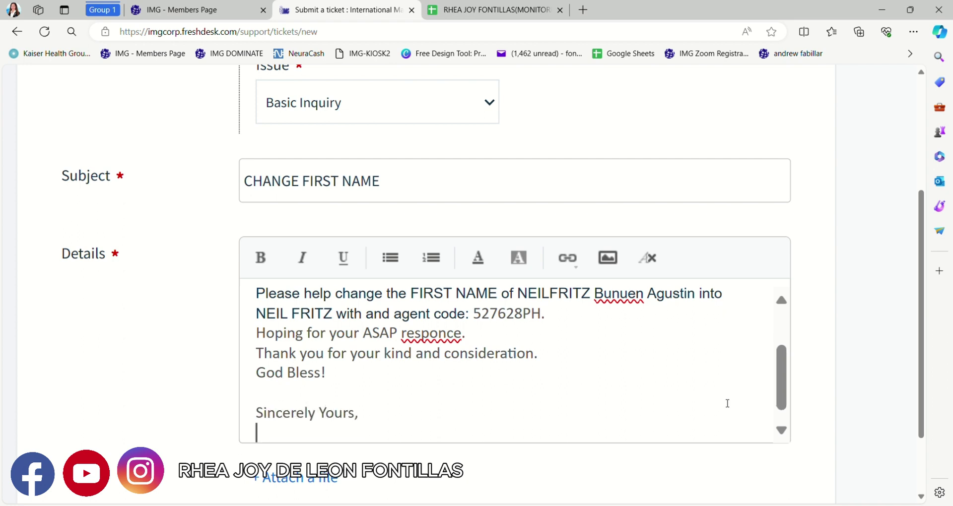
key("Return")
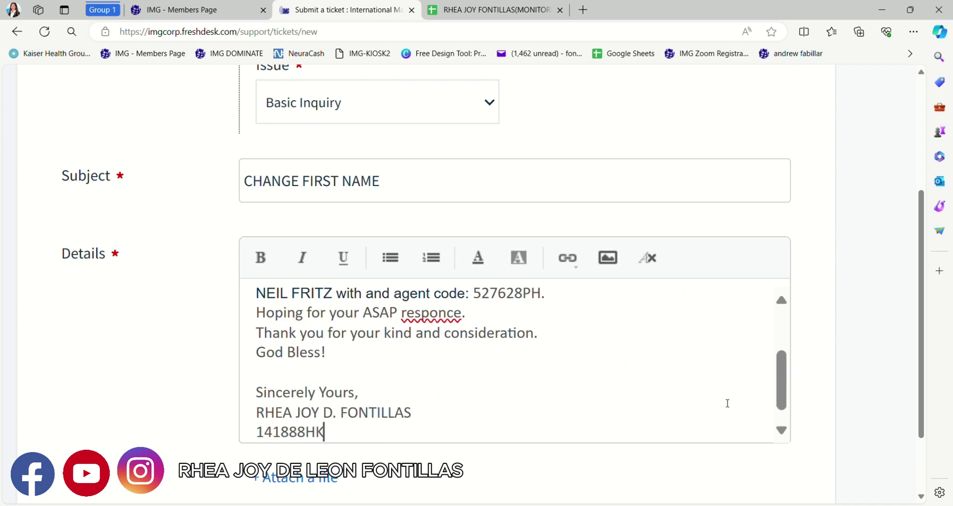
key("ctrl+minus")
key("ctrl+minus")
key("ctrl+minus")
key("ctrl+minus")
scroll(689, 323, "down", 3)
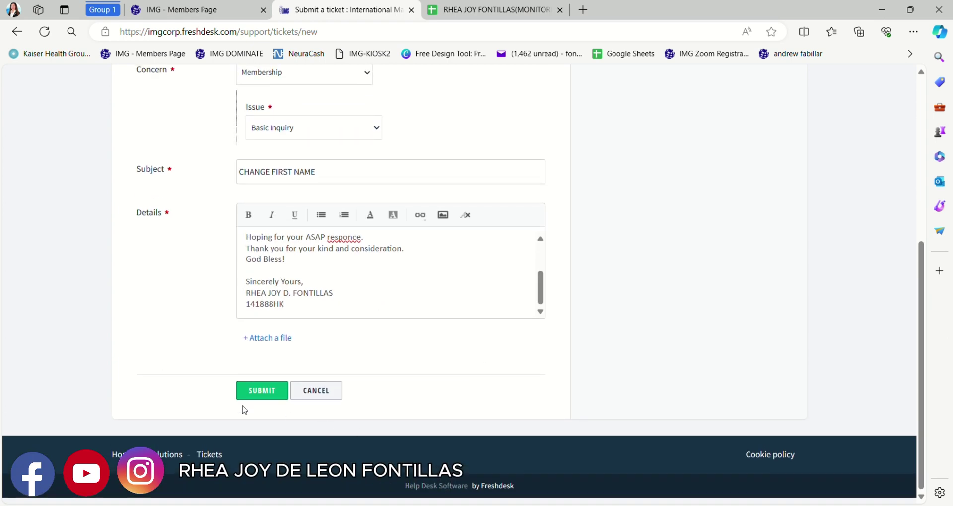
- Zoom the finished ticket form in and back out
key("ctrl+plus")
key("ctrl+plus")
key("ctrl+plus")
key("ctrl+plus")
key("ctrl+plus")
key("ctrl+plus")
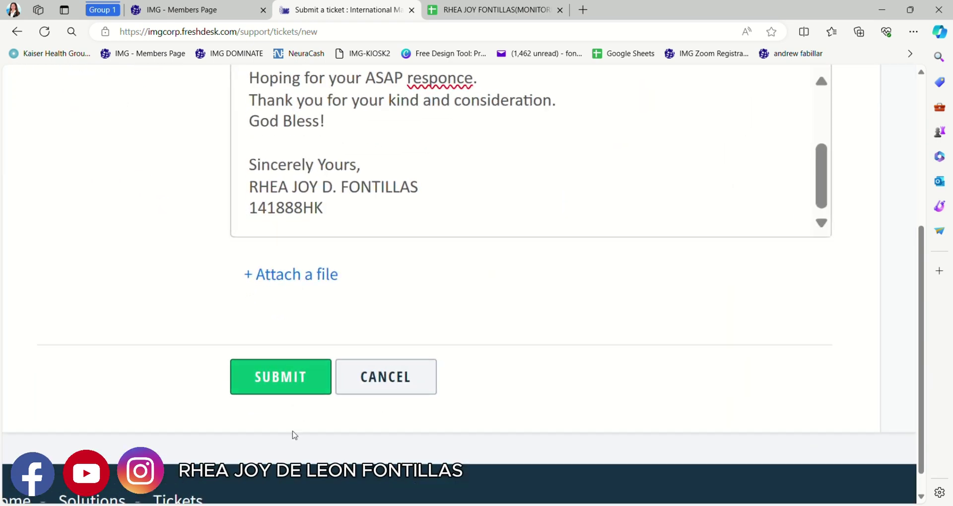
key("ctrl+minus")
key("ctrl+minus")
key("ctrl+minus")
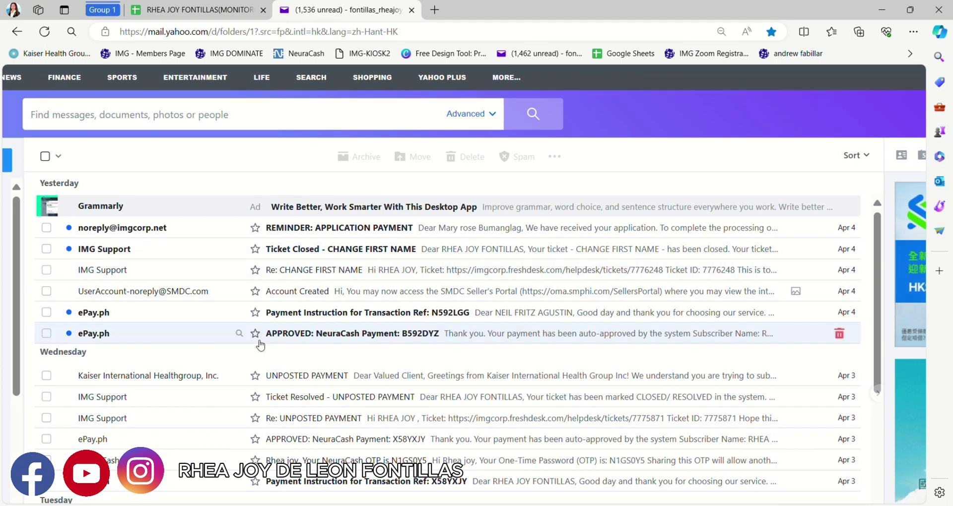
left_click(314, 270)
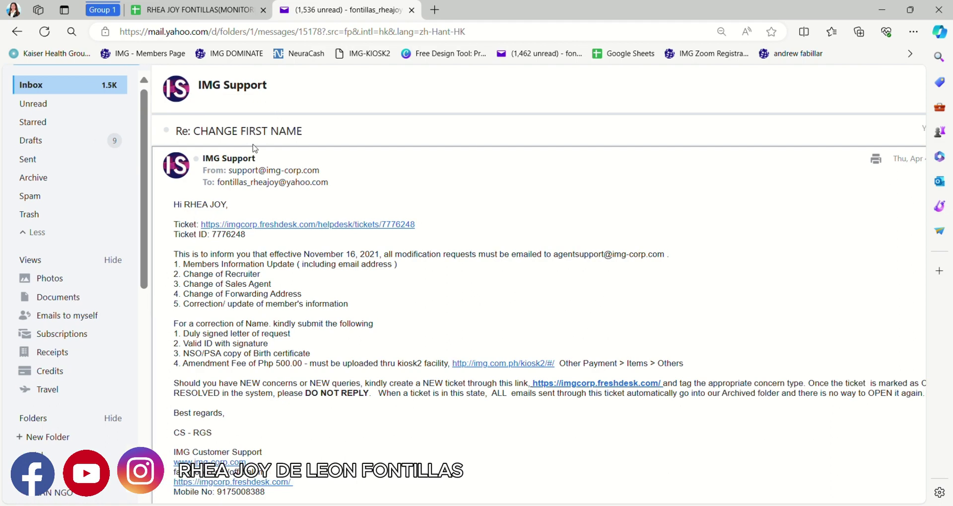
scroll(257, 297, "up", 5)
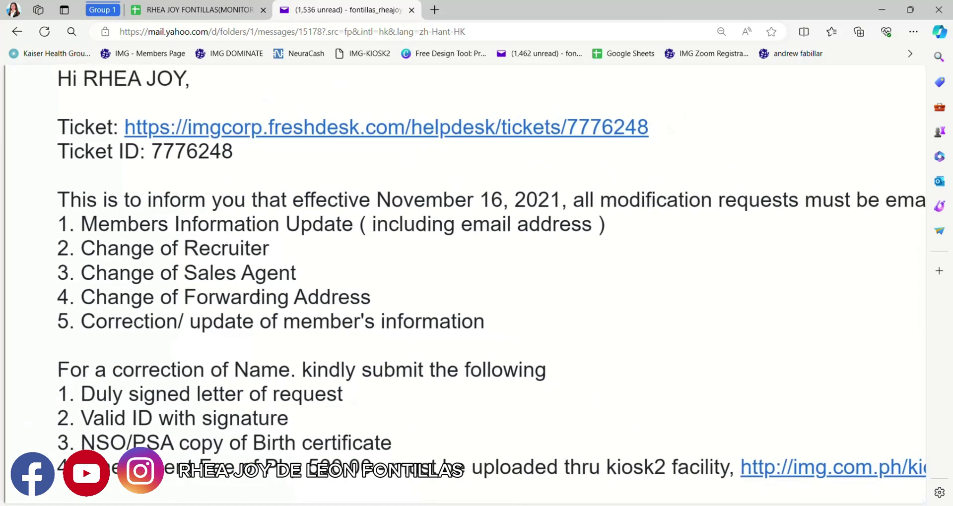
scroll(258, 296, "down", 1)
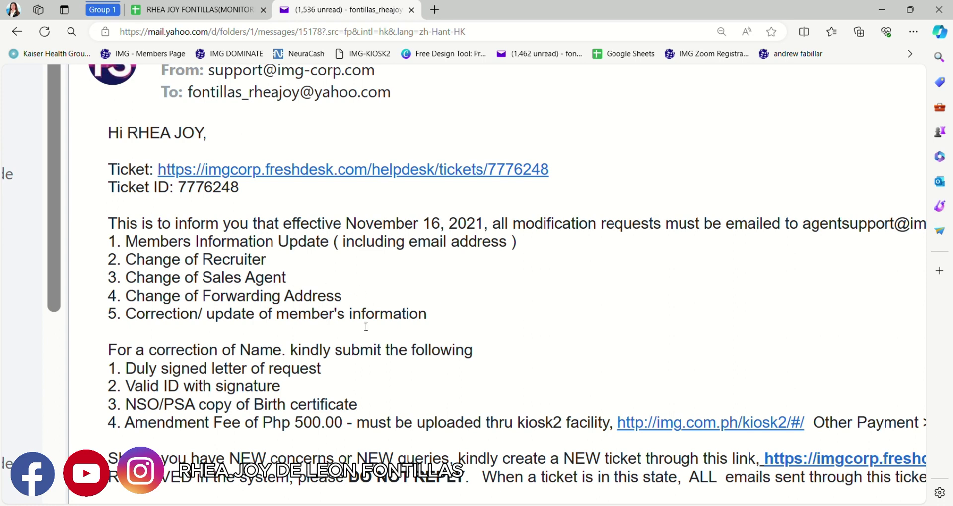
scroll(241, 385, "left", 3)
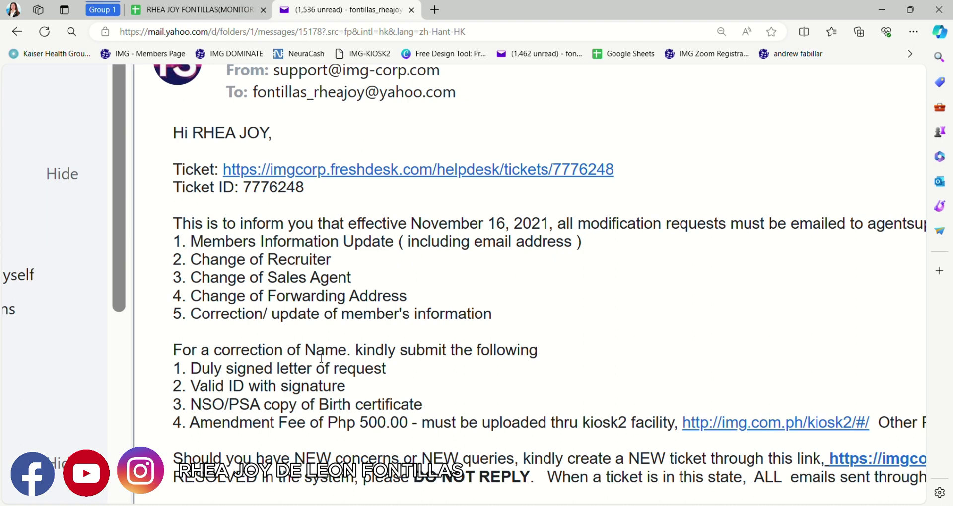
scroll(321, 359, "up", 4)
scroll(321, 359, "down", 2)
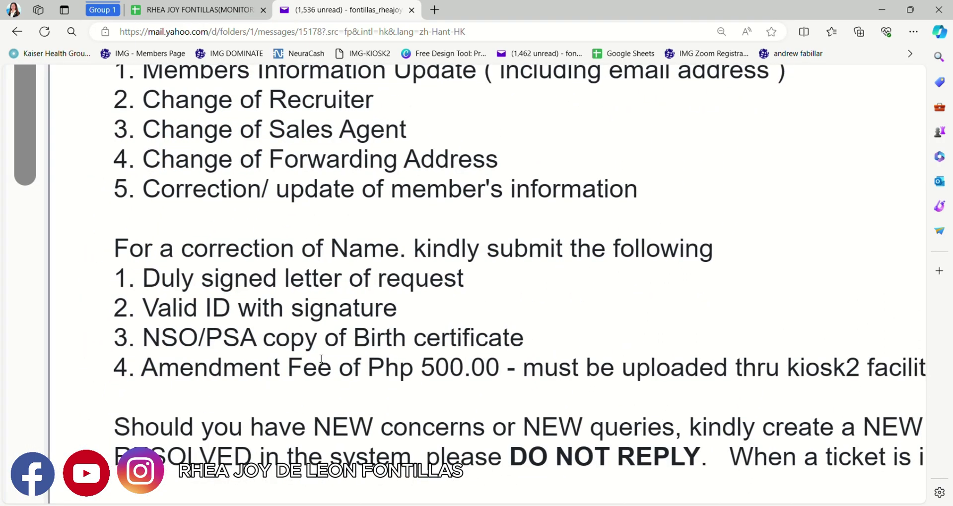
scroll(321, 358, "down", 1)
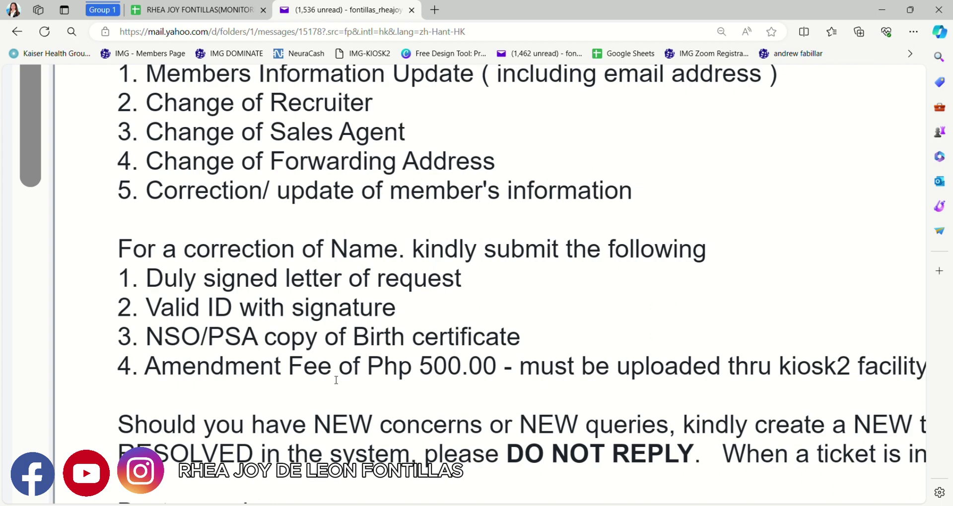
key("ctrl+minus")
key("ctrl+minus")
key("ctrl+minus")
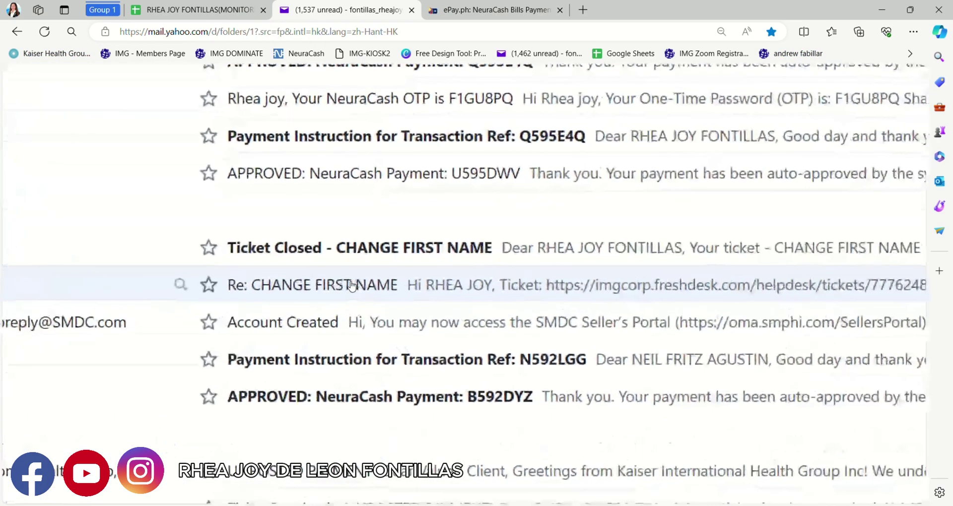
- Open the Re: CHANGE FIRST NAME reply and copy the agent support e-mail address from it
scroll(308, 290, "left", 2)
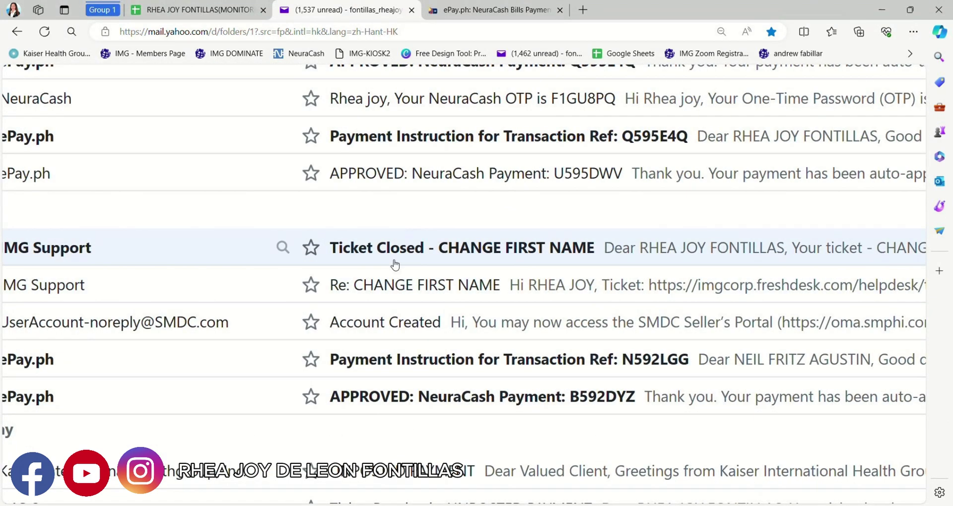
key("ctrl+minus")
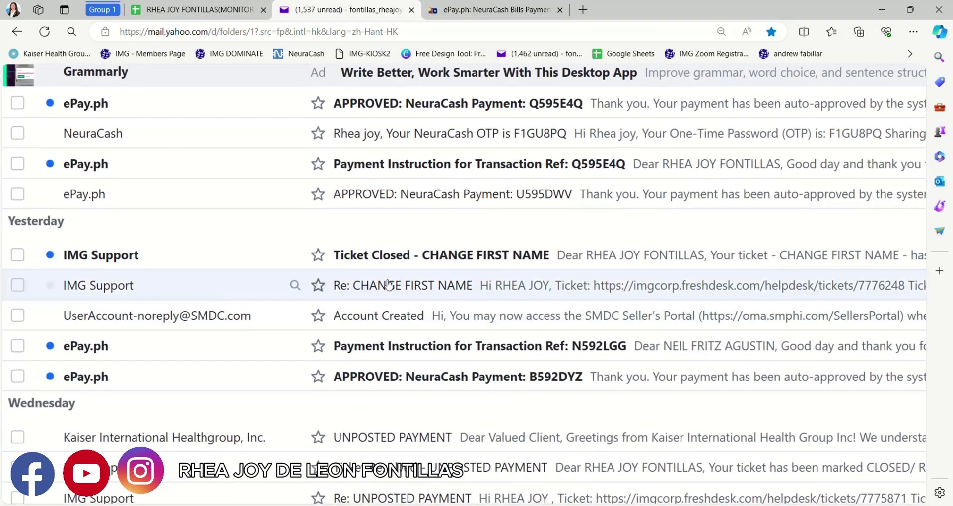
left_click(436, 284)
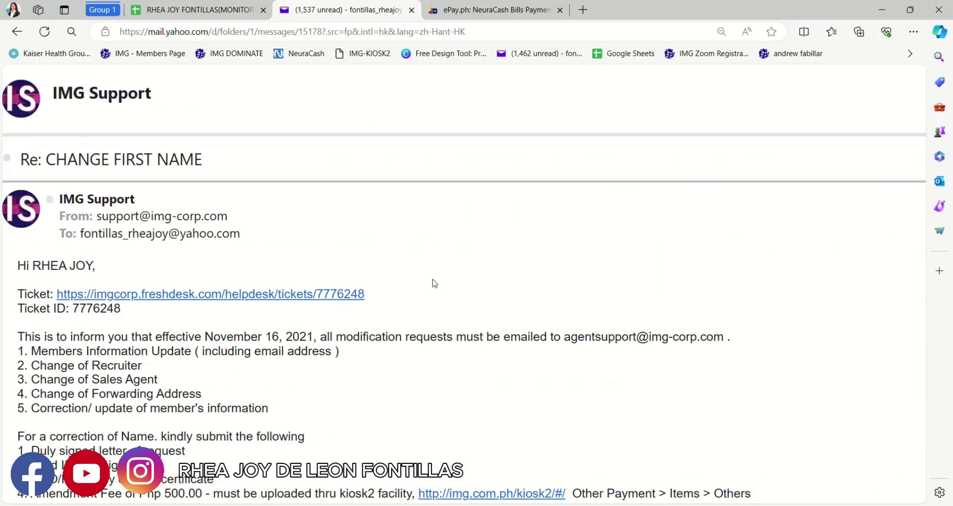
scroll(233, 384, "down", 2)
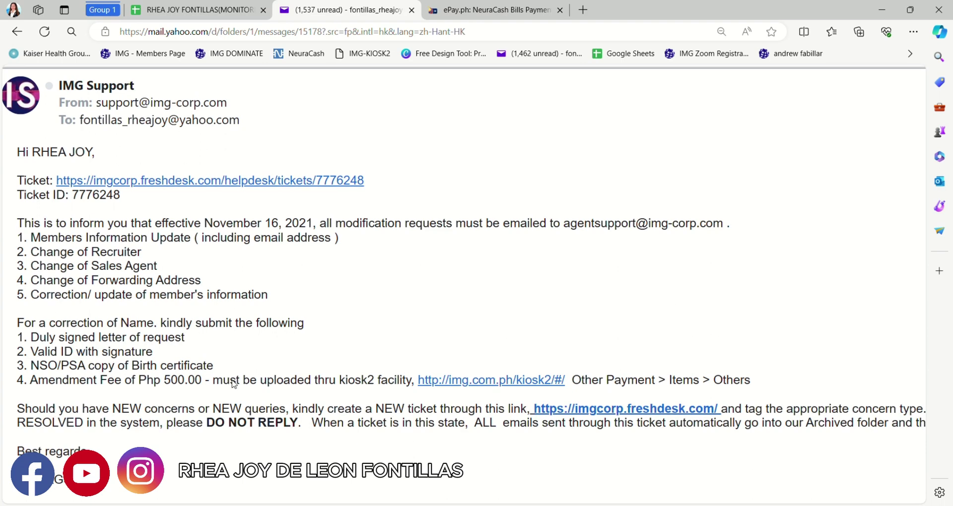
scroll(274, 355, "left", 5)
scroll(261, 358, "left", 1)
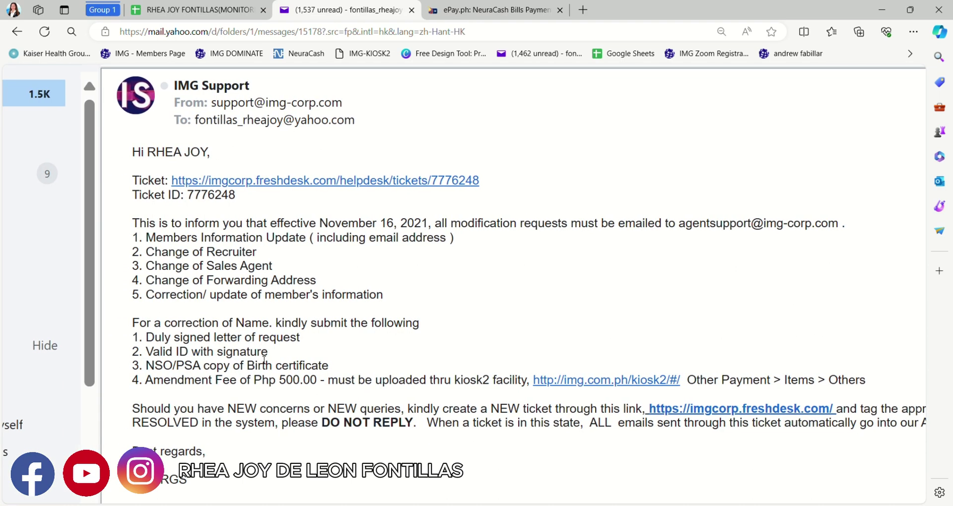
scroll(263, 360, "up", 1)
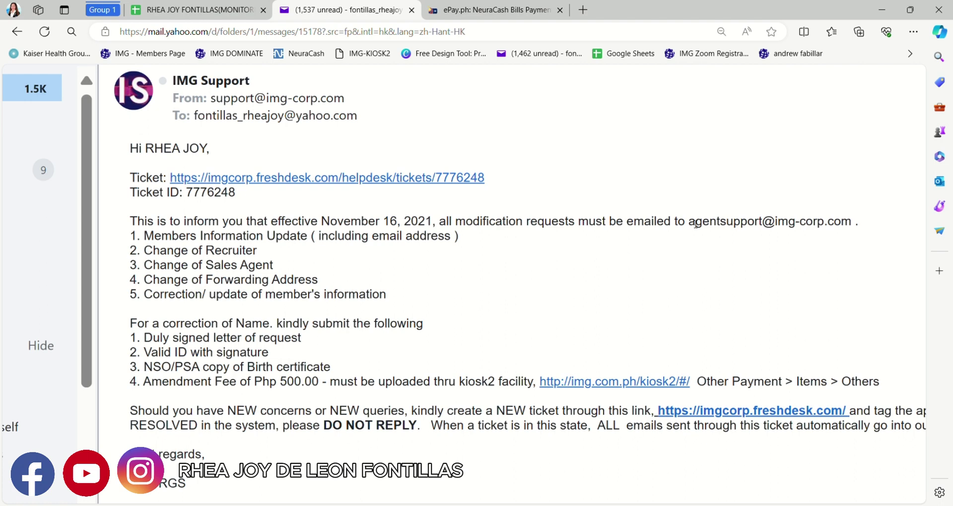
left_click_drag(695, 224, 854, 222)
key("ctrl+c")
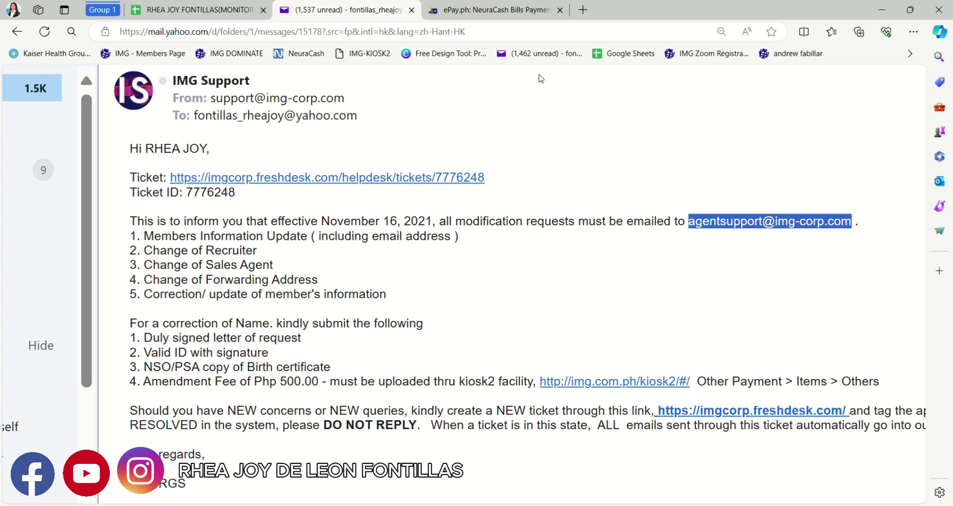
scroll(226, 203, "down", 4)
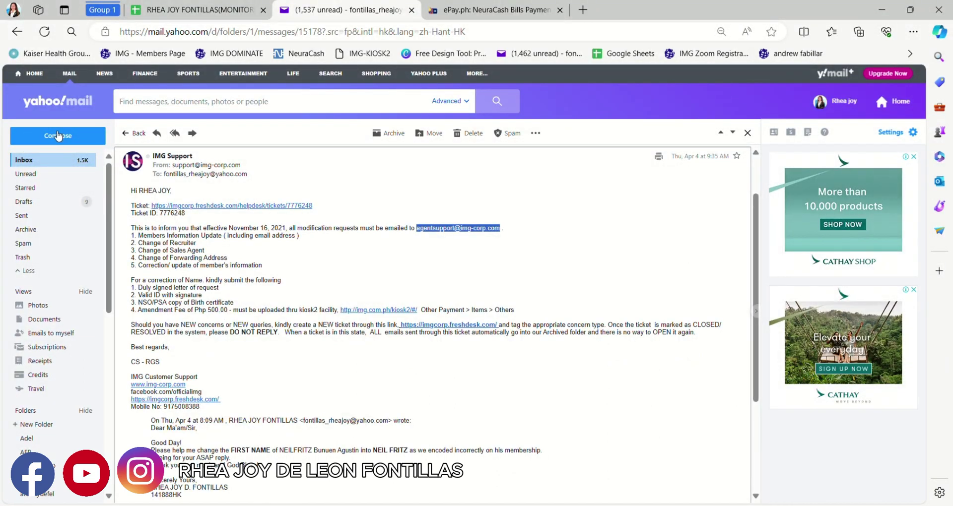
- Start a new message addressed to the copied agent support e-mail address
left_click(58, 136)
left_click(187, 145)
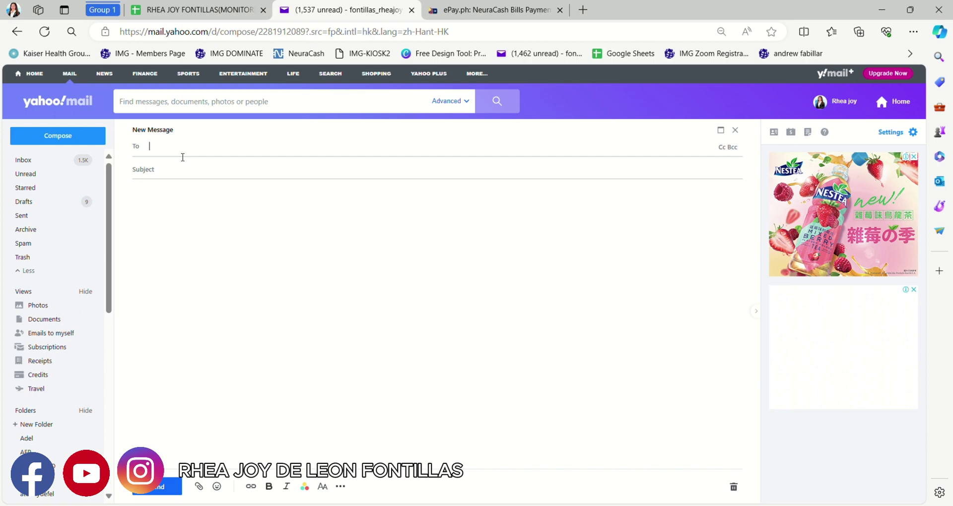
key("ctrl+v")
scroll(182, 158, "up", 3)
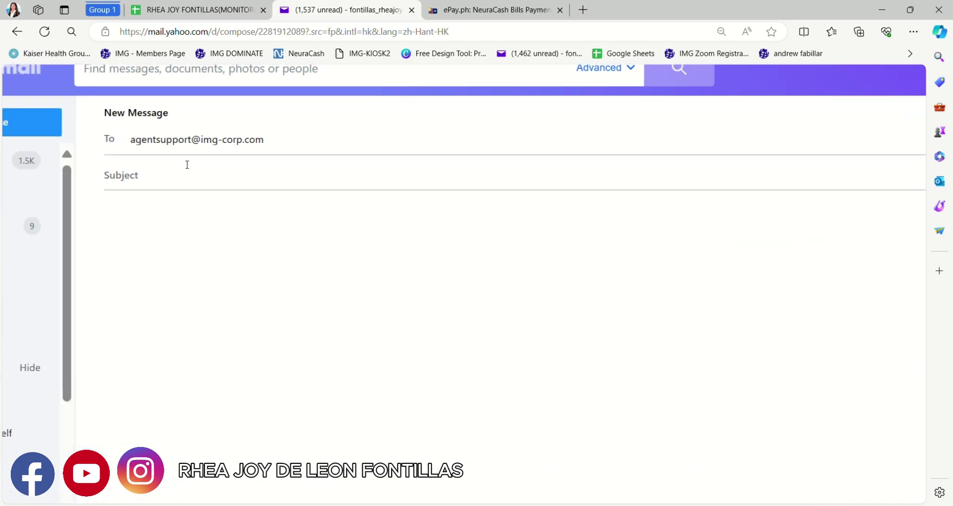
scroll(187, 165, "down", 3)
left_click(175, 170)
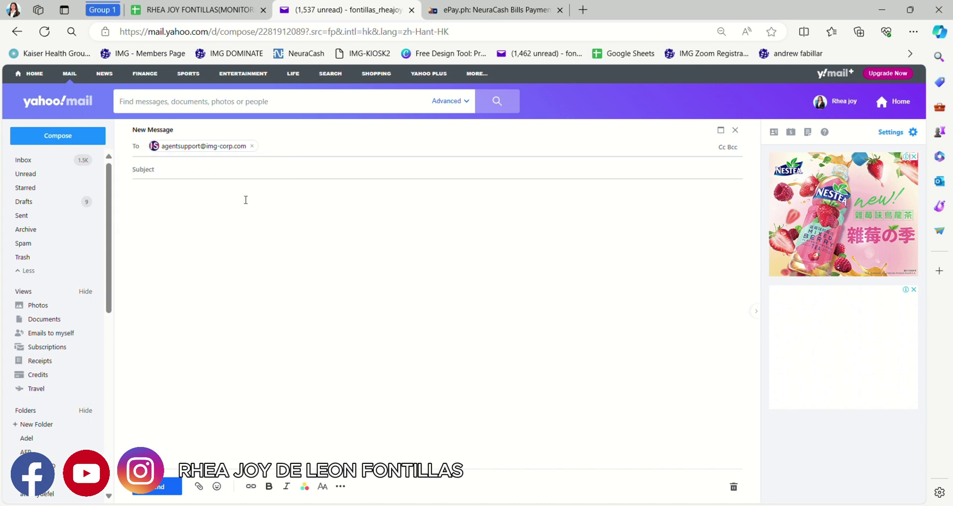
- Enter the subject 'CHANGE FIRST NAME OF' followed by the member's full name
scroll(243, 198, "up", 3)
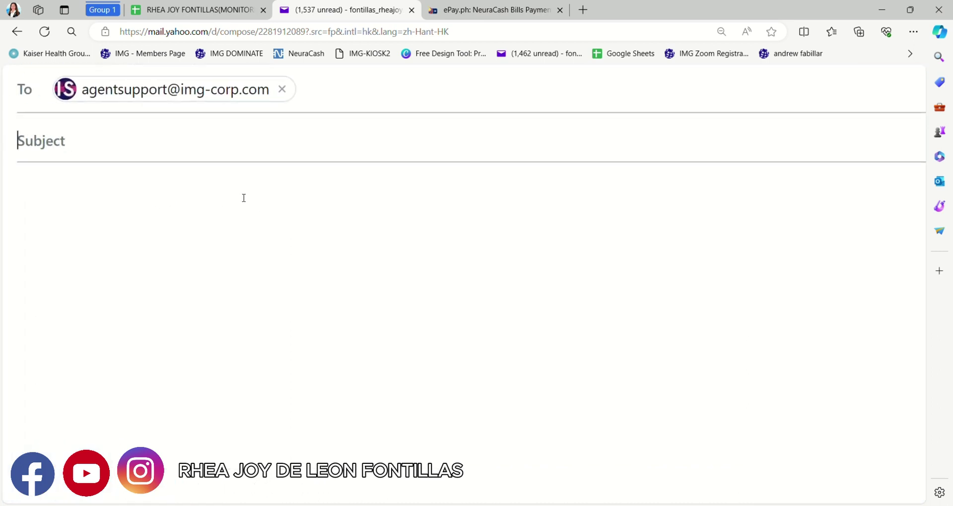
type("CHAN")
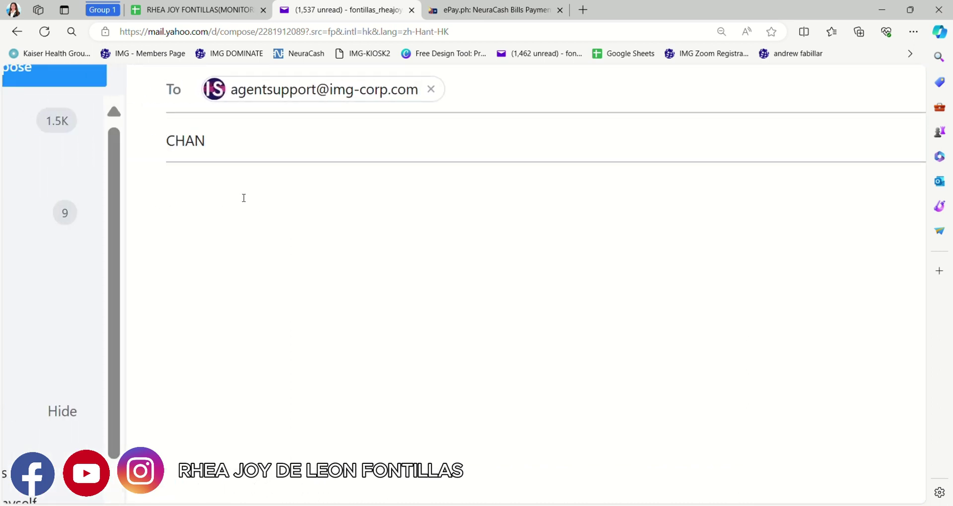
type("GE SU")
key("BackSpace")
type("FIRSTNA")
key("BackSpace")
key("BackSpace")
type("NAME ")
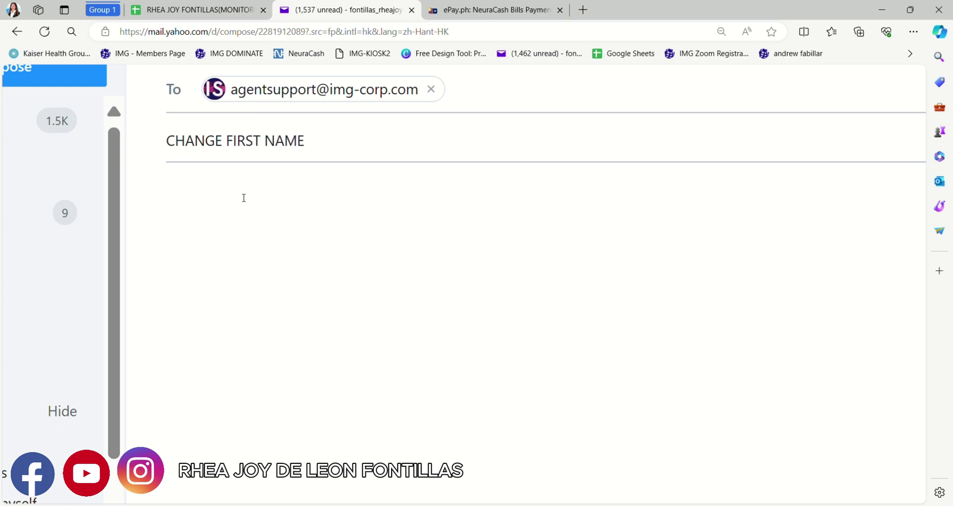
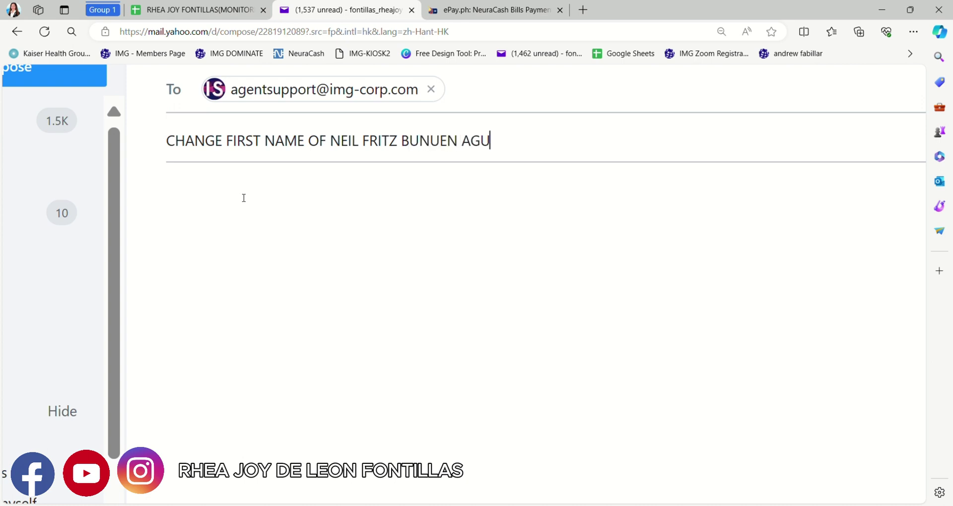
key("Tab")
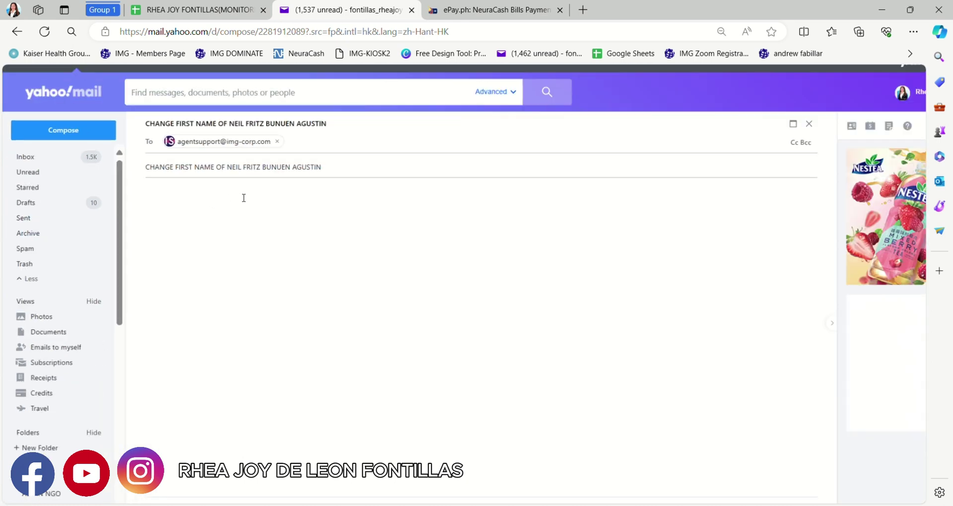
- Write 'Dear Ma'am/Sir', 'Good Day!' and a line attaching the member's first-name change requirements
key("ctrl+plus")
key("ctrl+plus")
key("ctrl+plus")
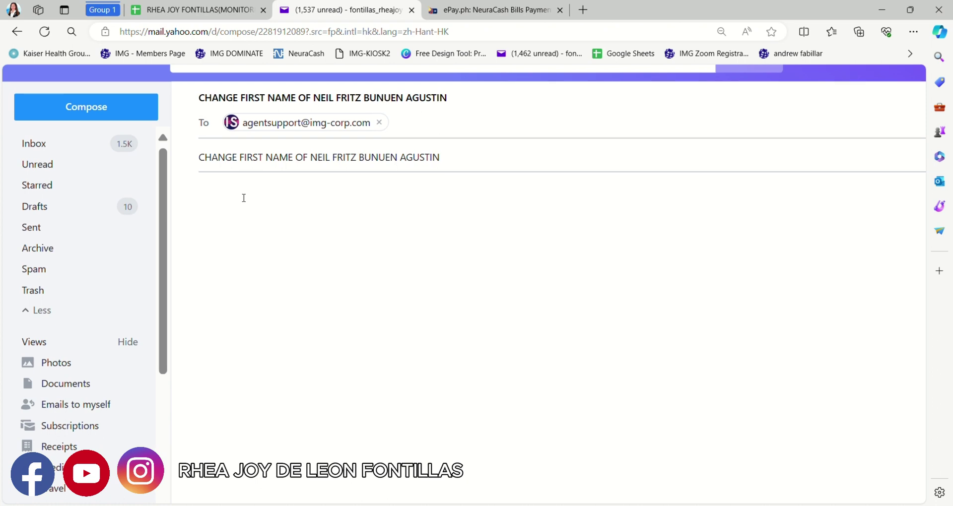
type("Dear Ma'am/Sir,")
key("Return")
type("Good")
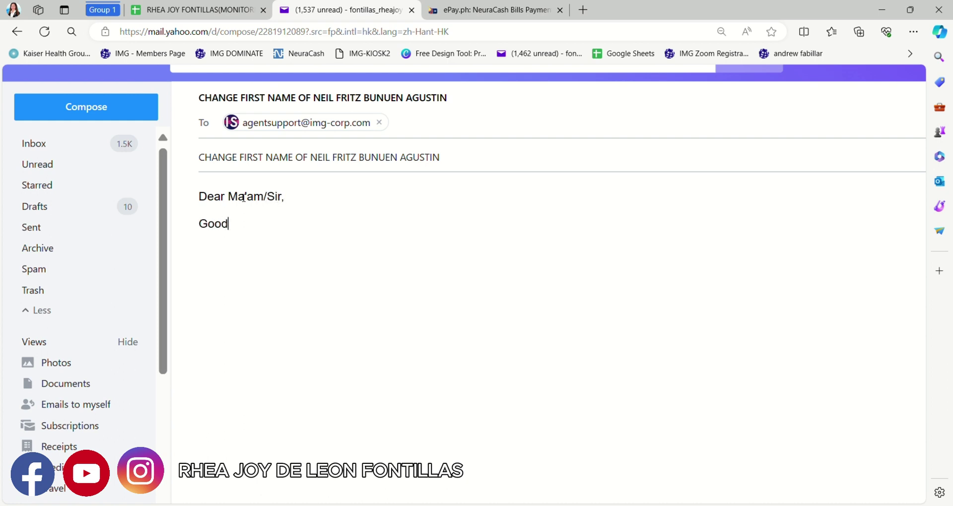
type(" DAy")
key("BackSpace")
key("BackSpace")
key("BackSpace")
type("a")
key("BackSpace")
type("Day!")
key("Return")
type("I hereby")
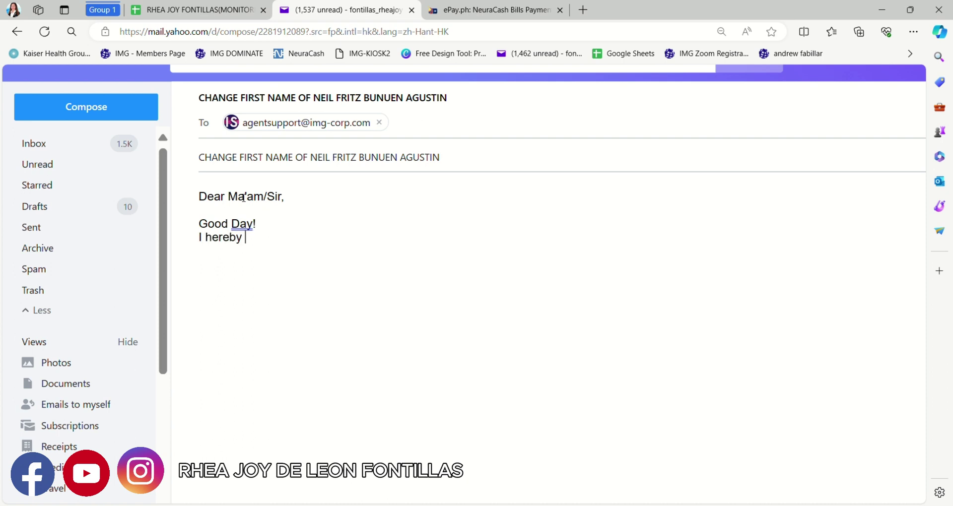
type(" attach the ")
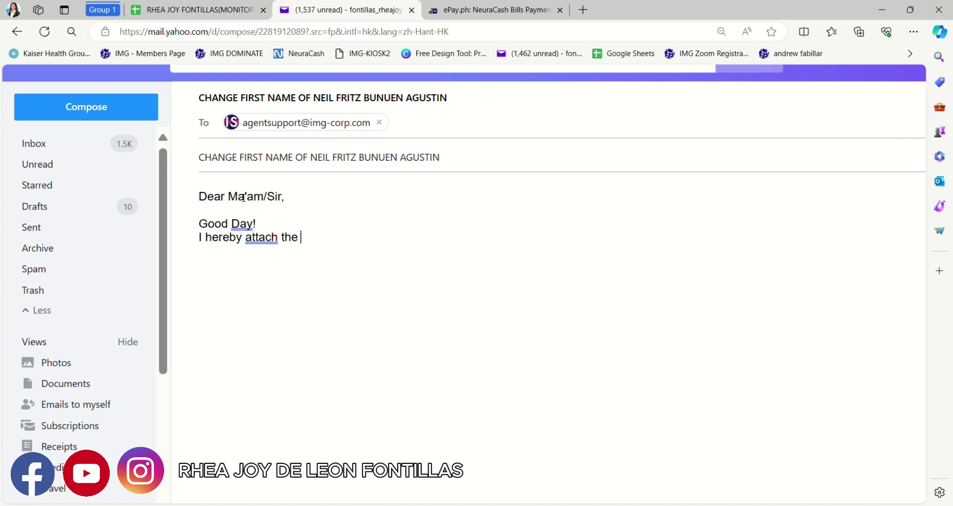
type("requiw")
key("BackSpace")
type("rements ")
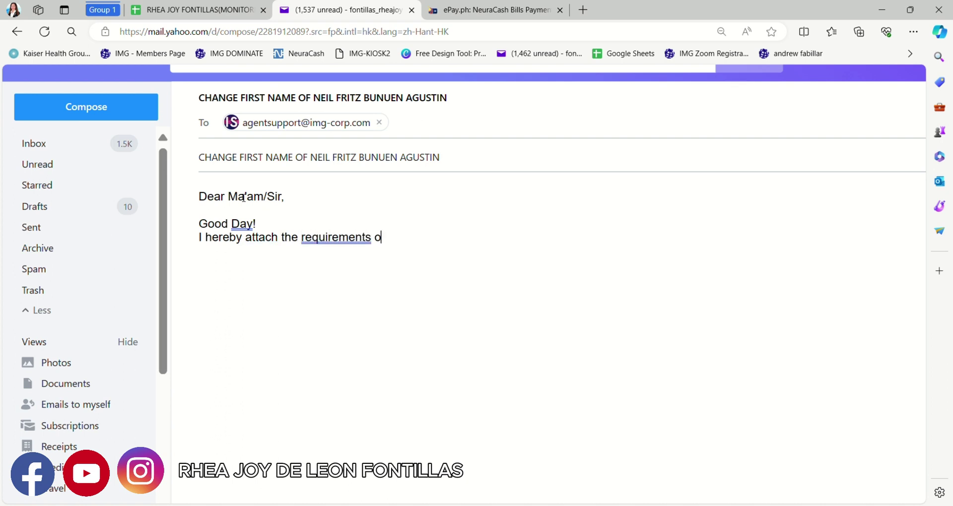
type("of chagin")
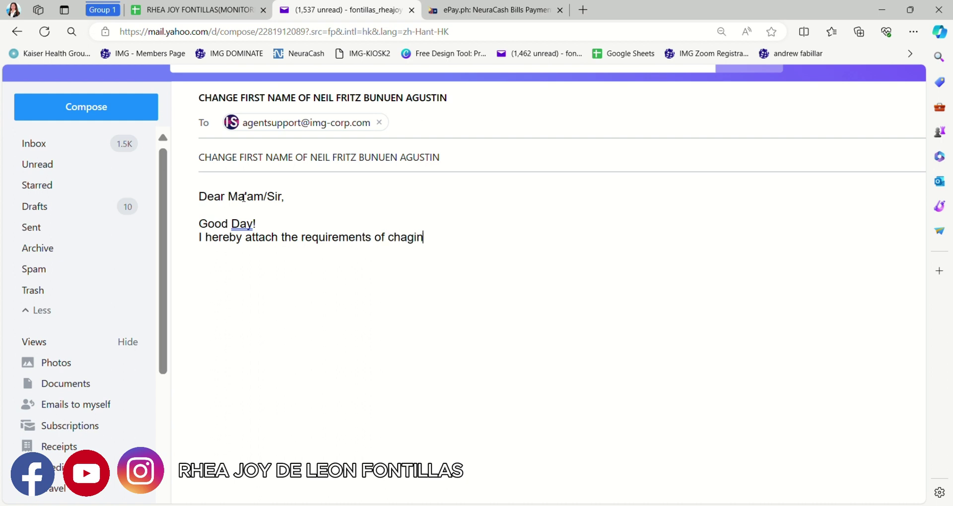
type("g the Firstname ")
type("of Nel=il")
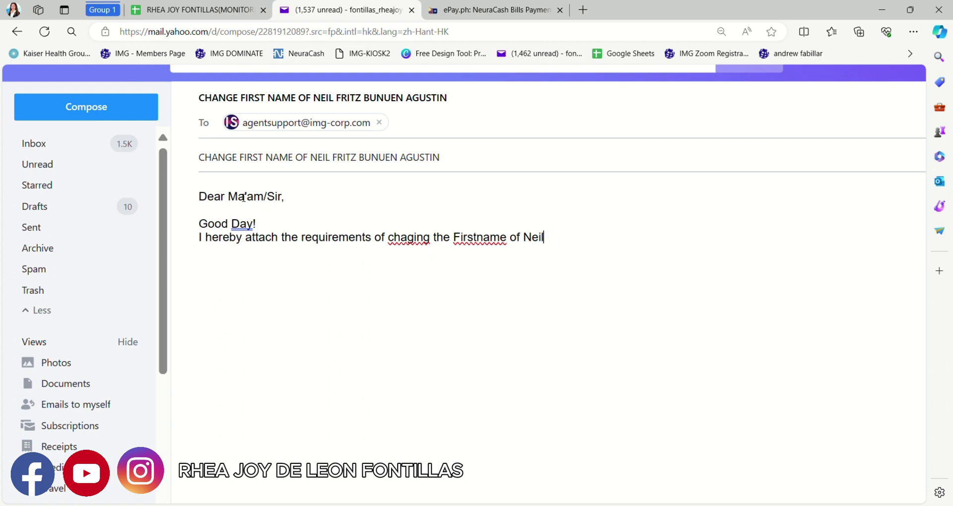
type("Fr")
key("BackSpace")
key("BackSpace")
- Add the thank-you line and a 'Sincerely Yours,' signature with the sender's name and agent code
key("Return")
type("Than")
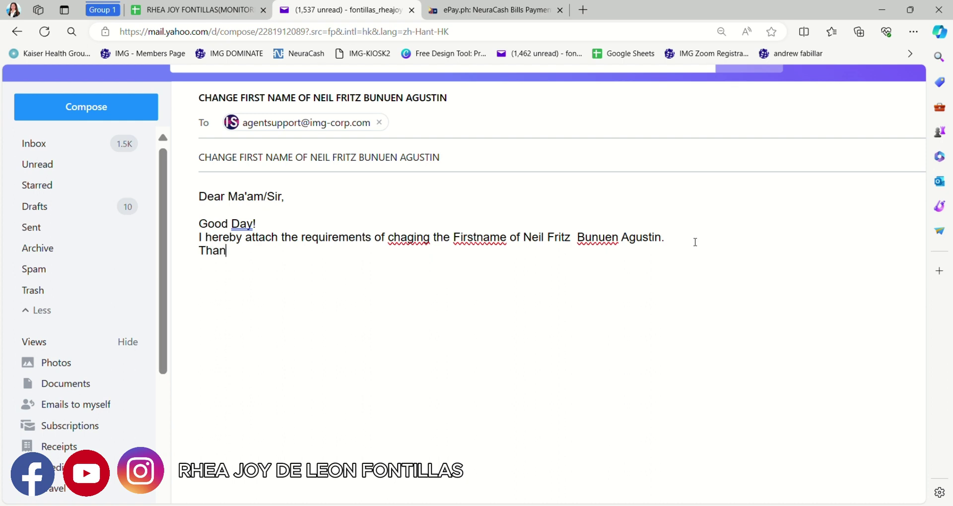
type("k you for your kind an")
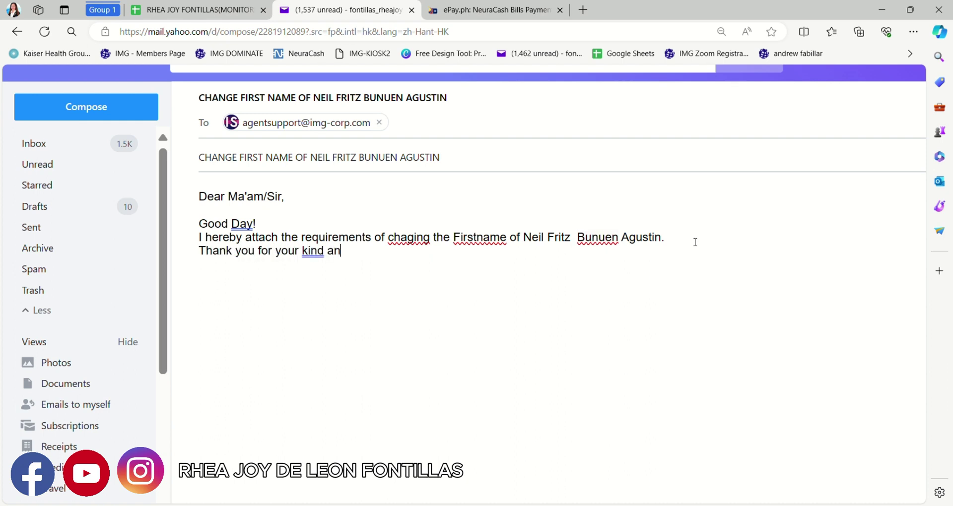
type("d consideration.  ")
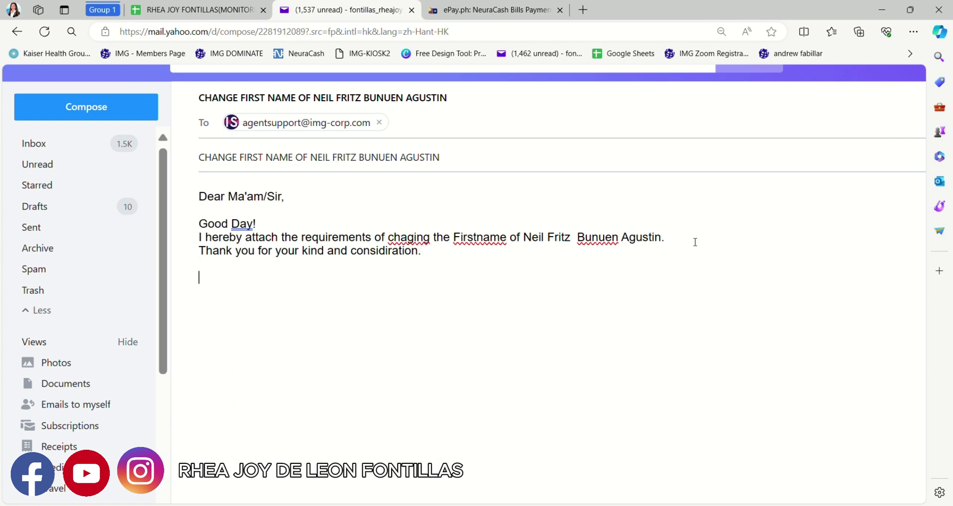
type("Sincere")
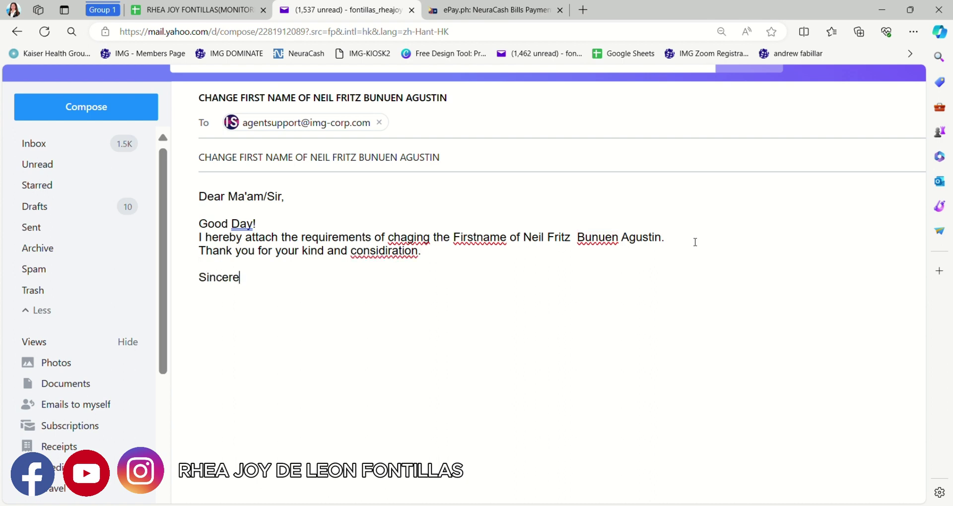
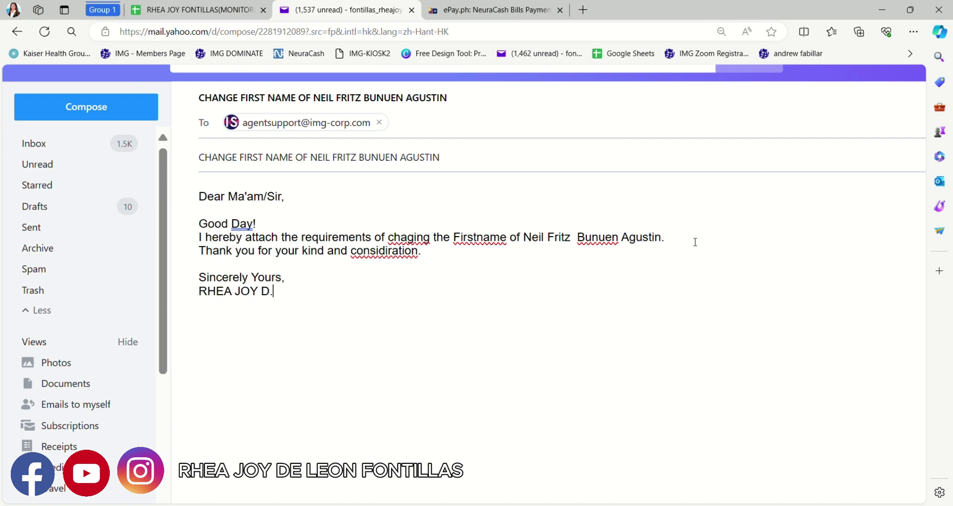
key("Return")
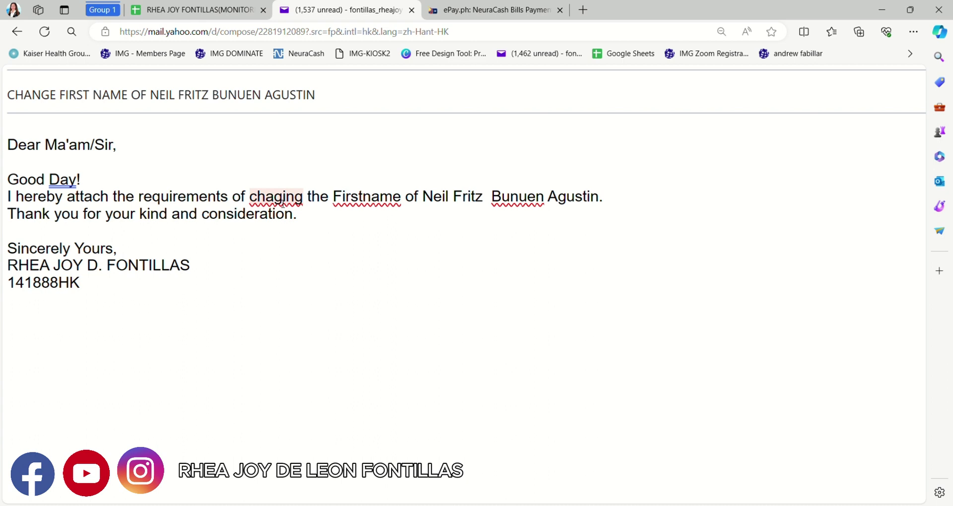
type("n")
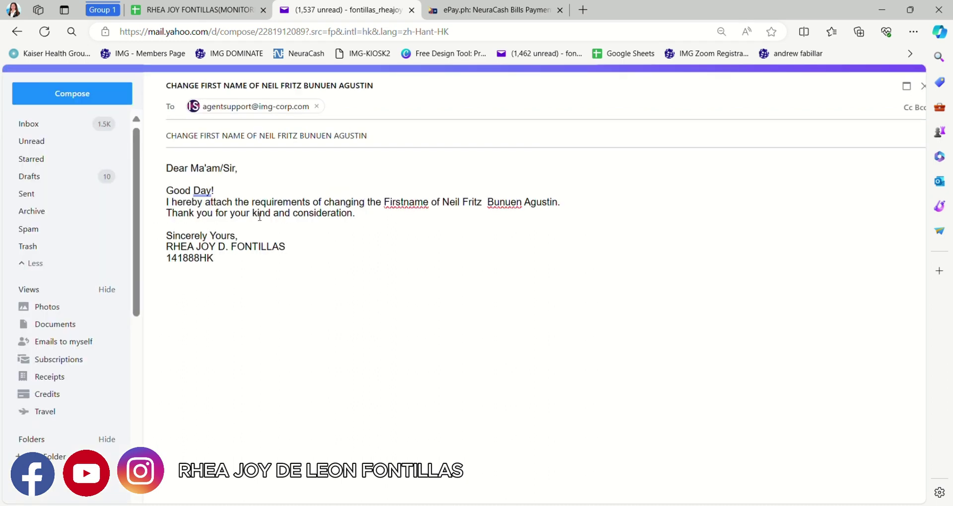
scroll(260, 217, "down", 1)
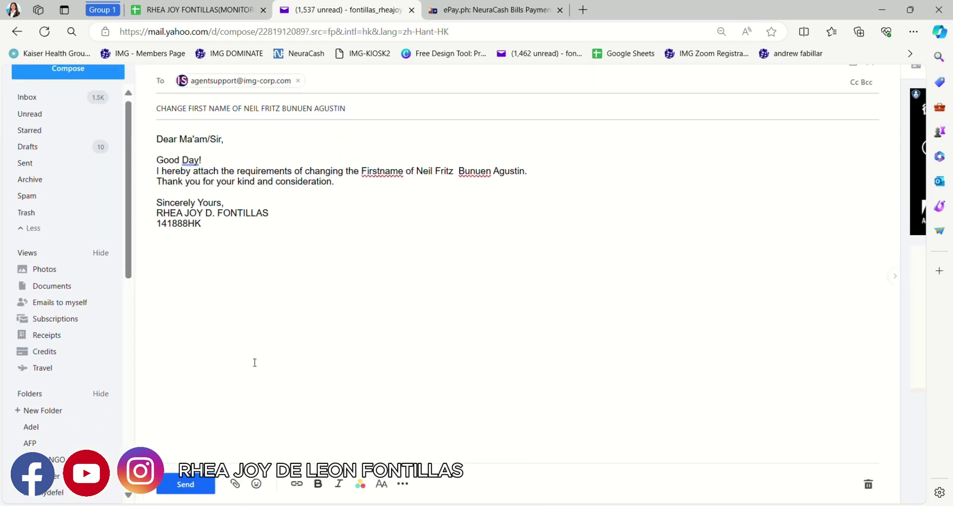
- Attach the requirement images from the computer and send the message to agent support
key("ctrl+plus")
key("ctrl+plus")
key("ctrl+plus")
key("ctrl+plus")
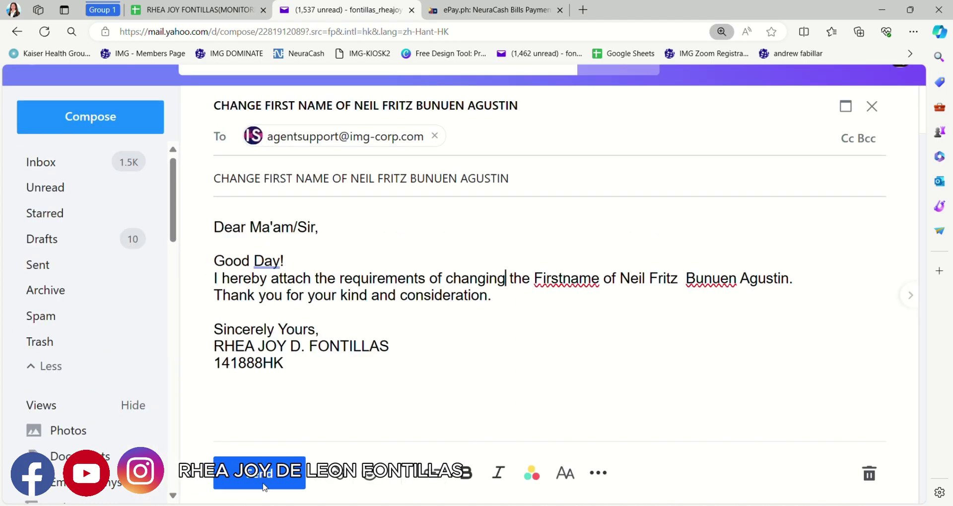
left_click(344, 477)
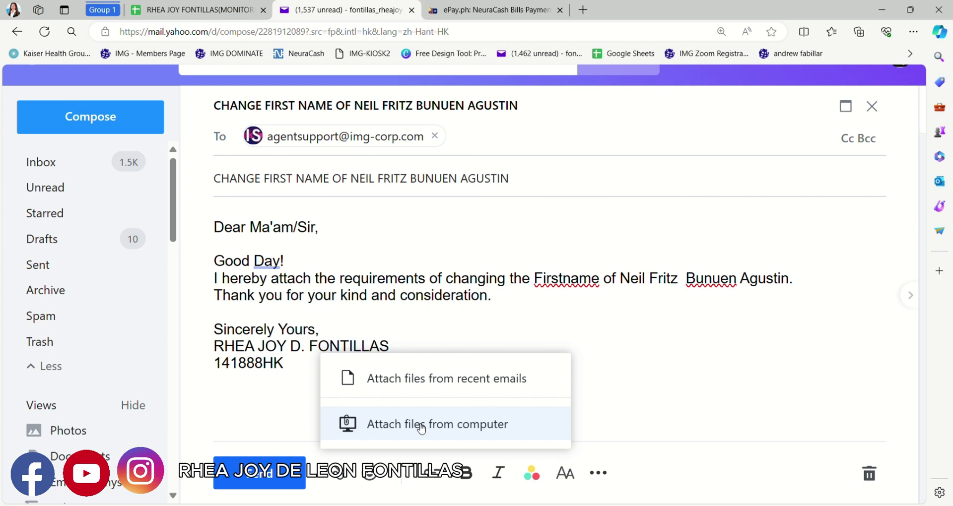
left_click(422, 428)
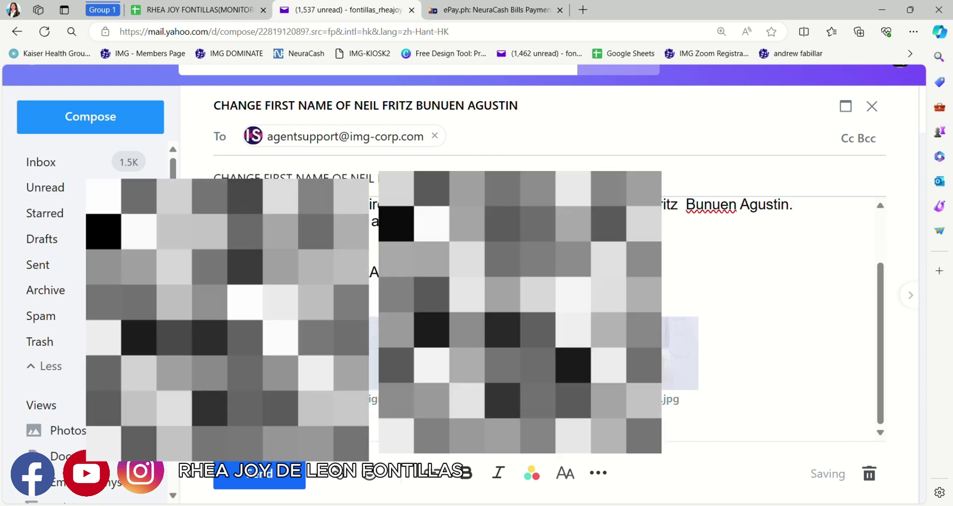
scroll(278, 377, "down", 2)
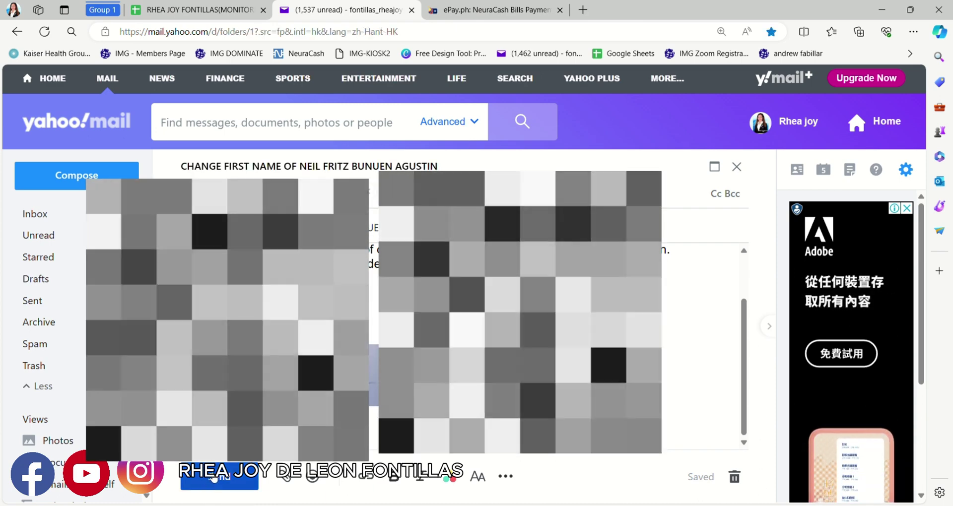
left_click(214, 477)
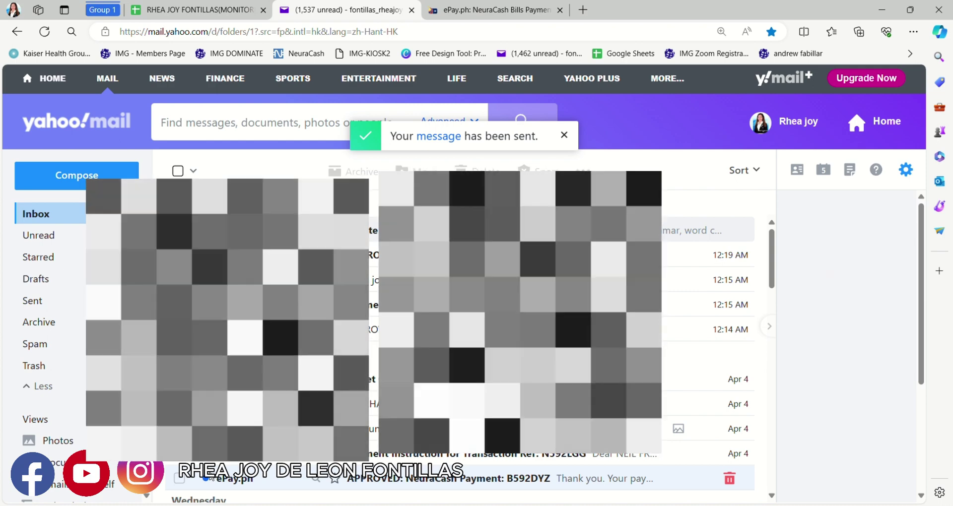